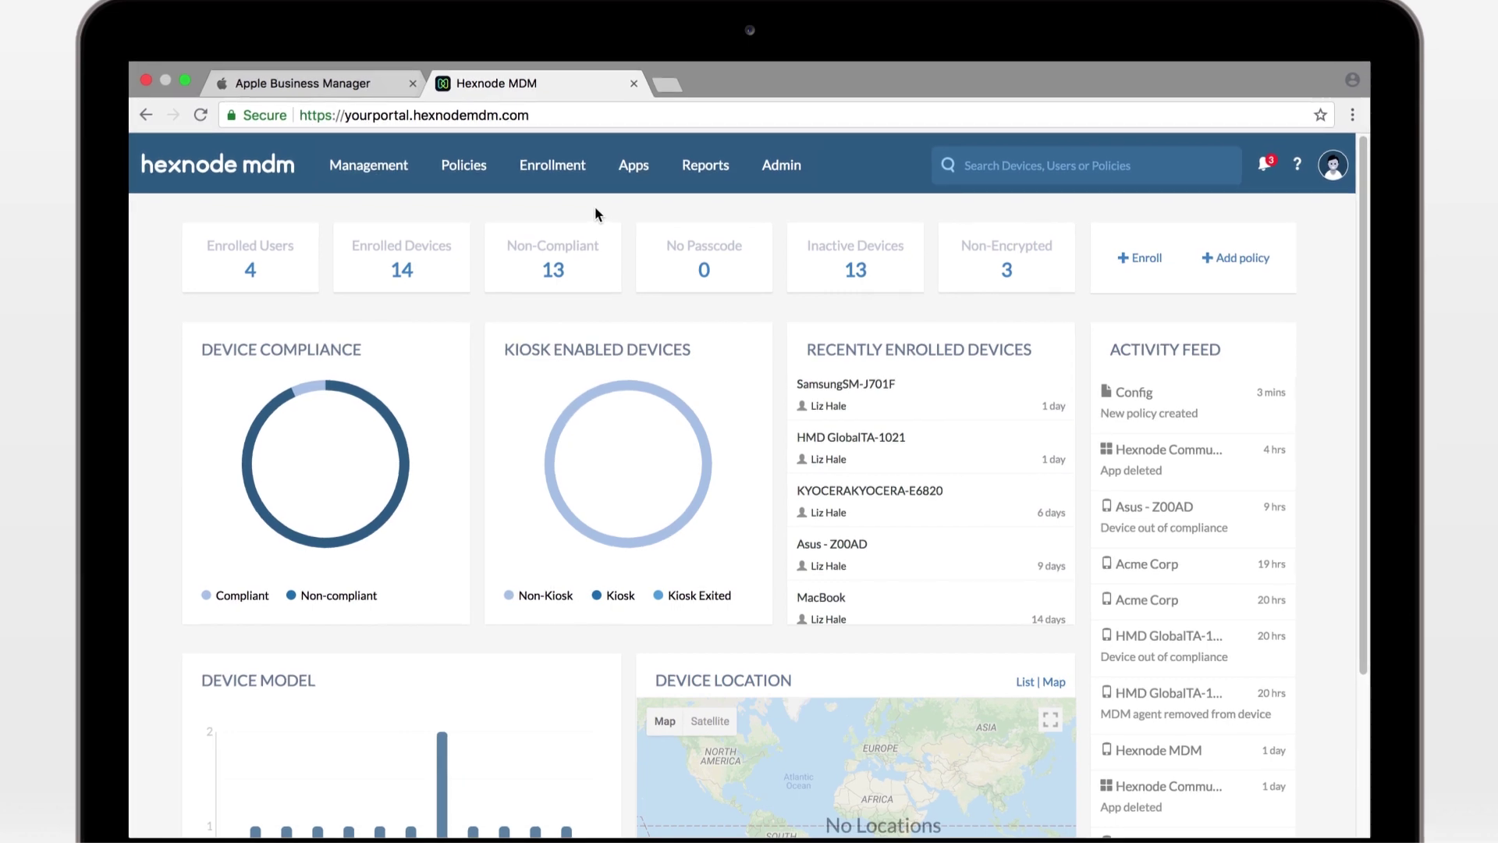
Step: Download dep_cert.pem from the Configure DEP page under Admin > Apple DEP
left_click(781, 164)
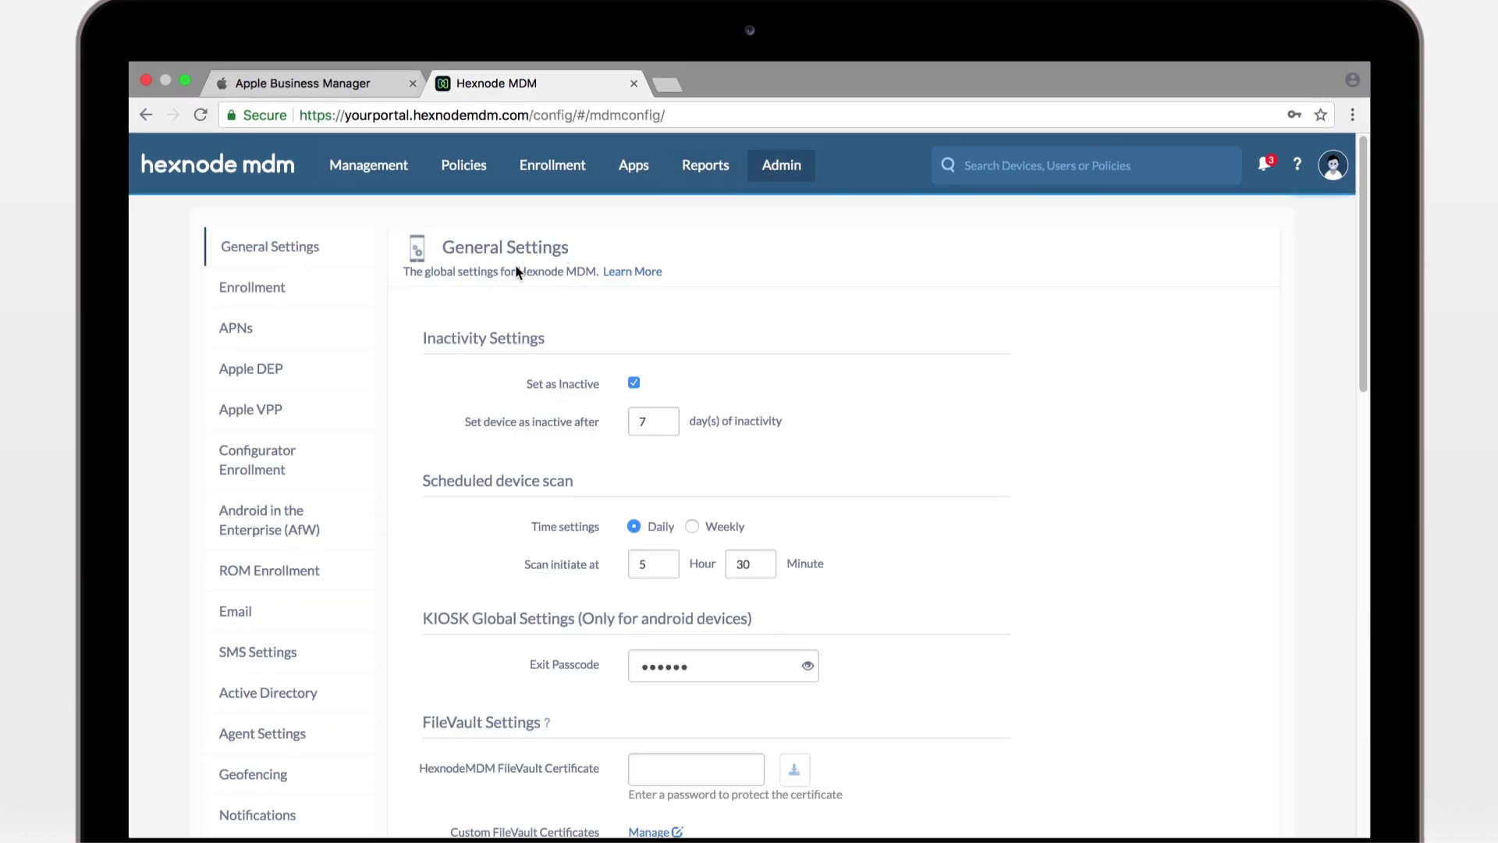
left_click(279, 373)
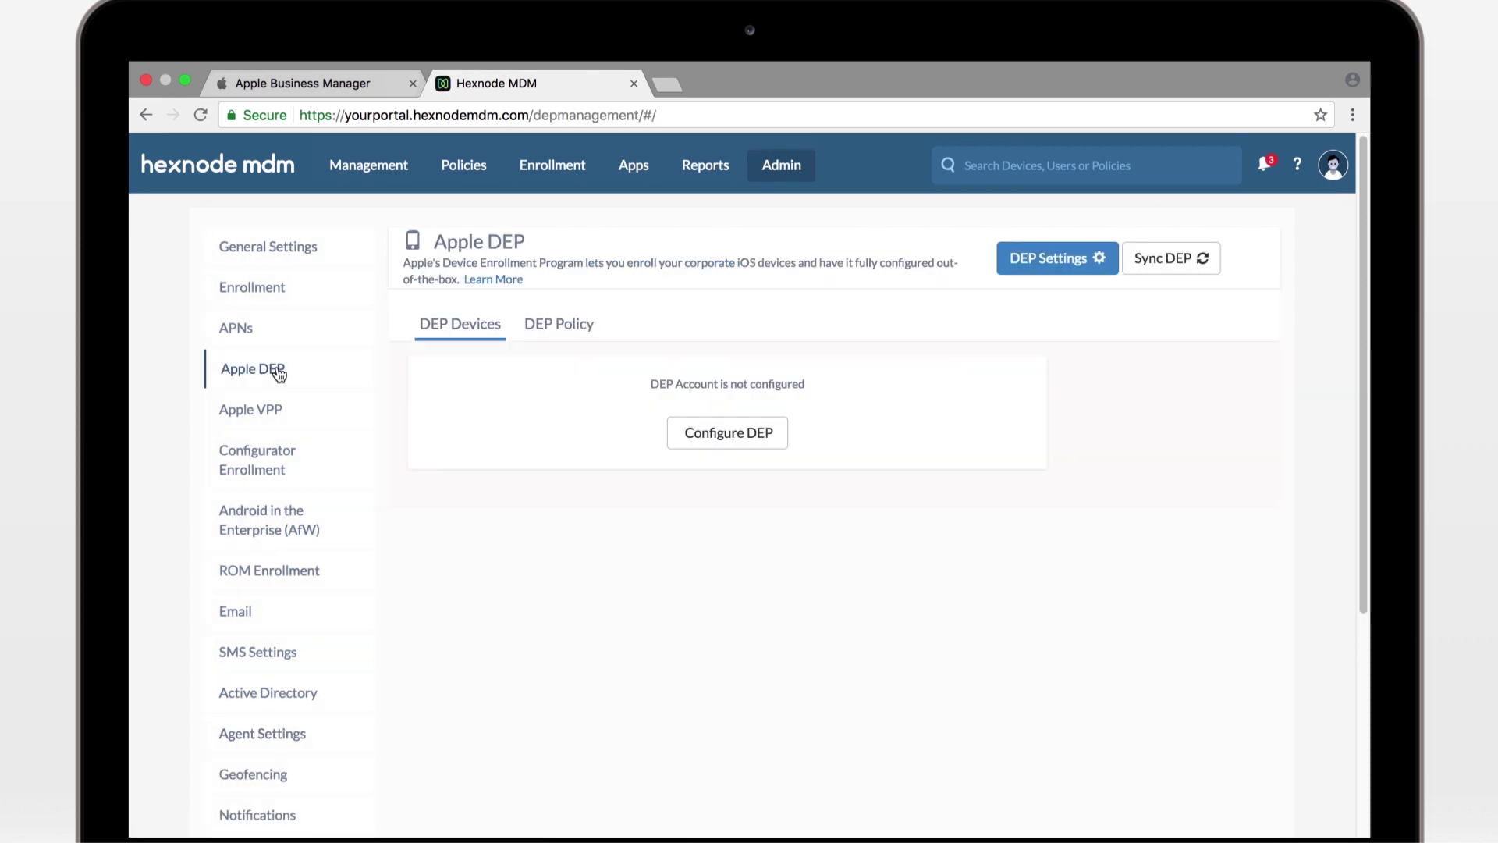
left_click(693, 429)
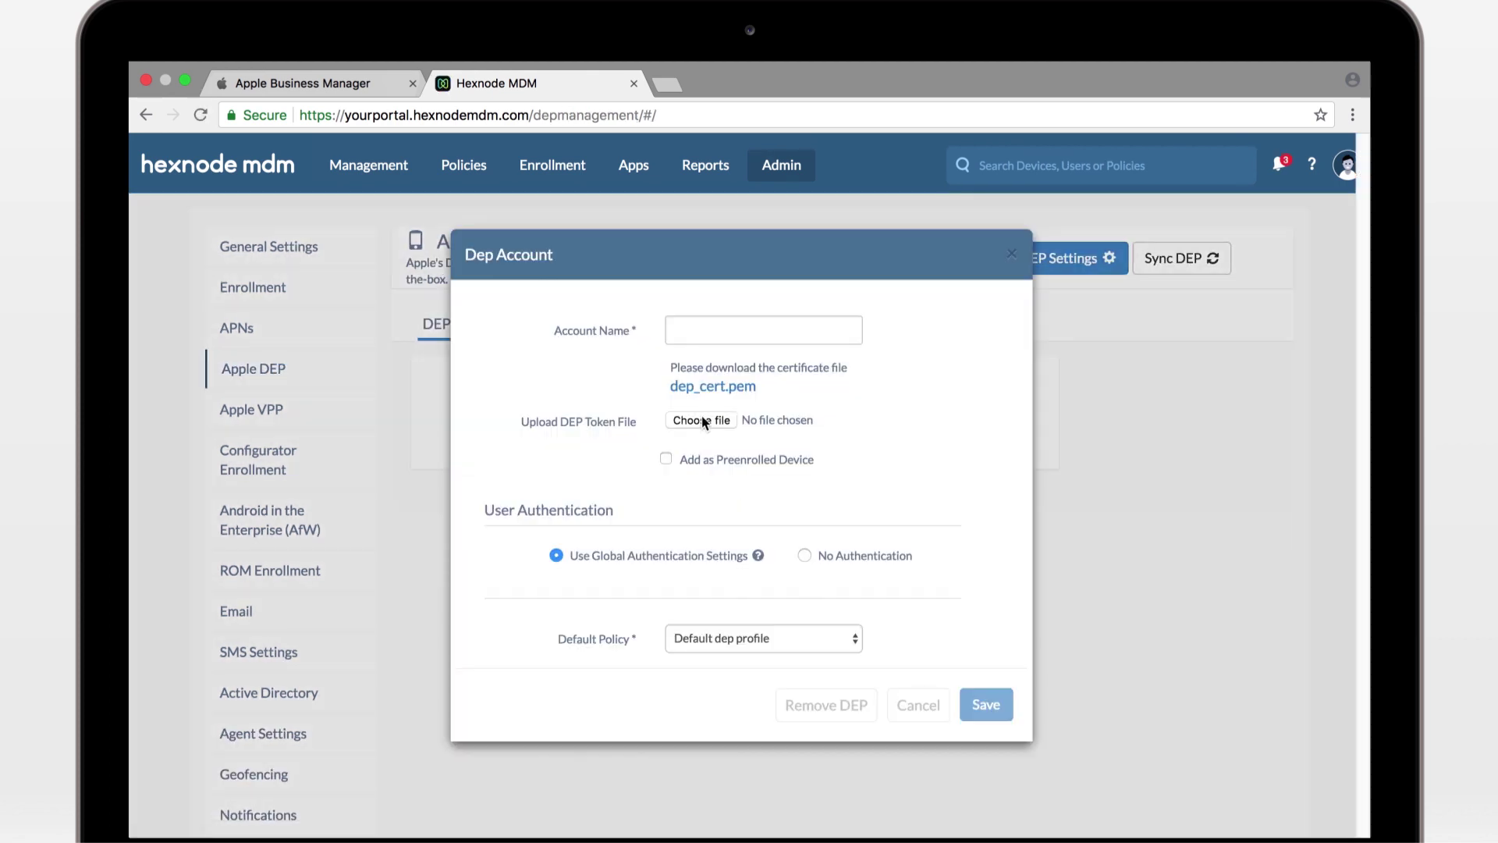
left_click(720, 385)
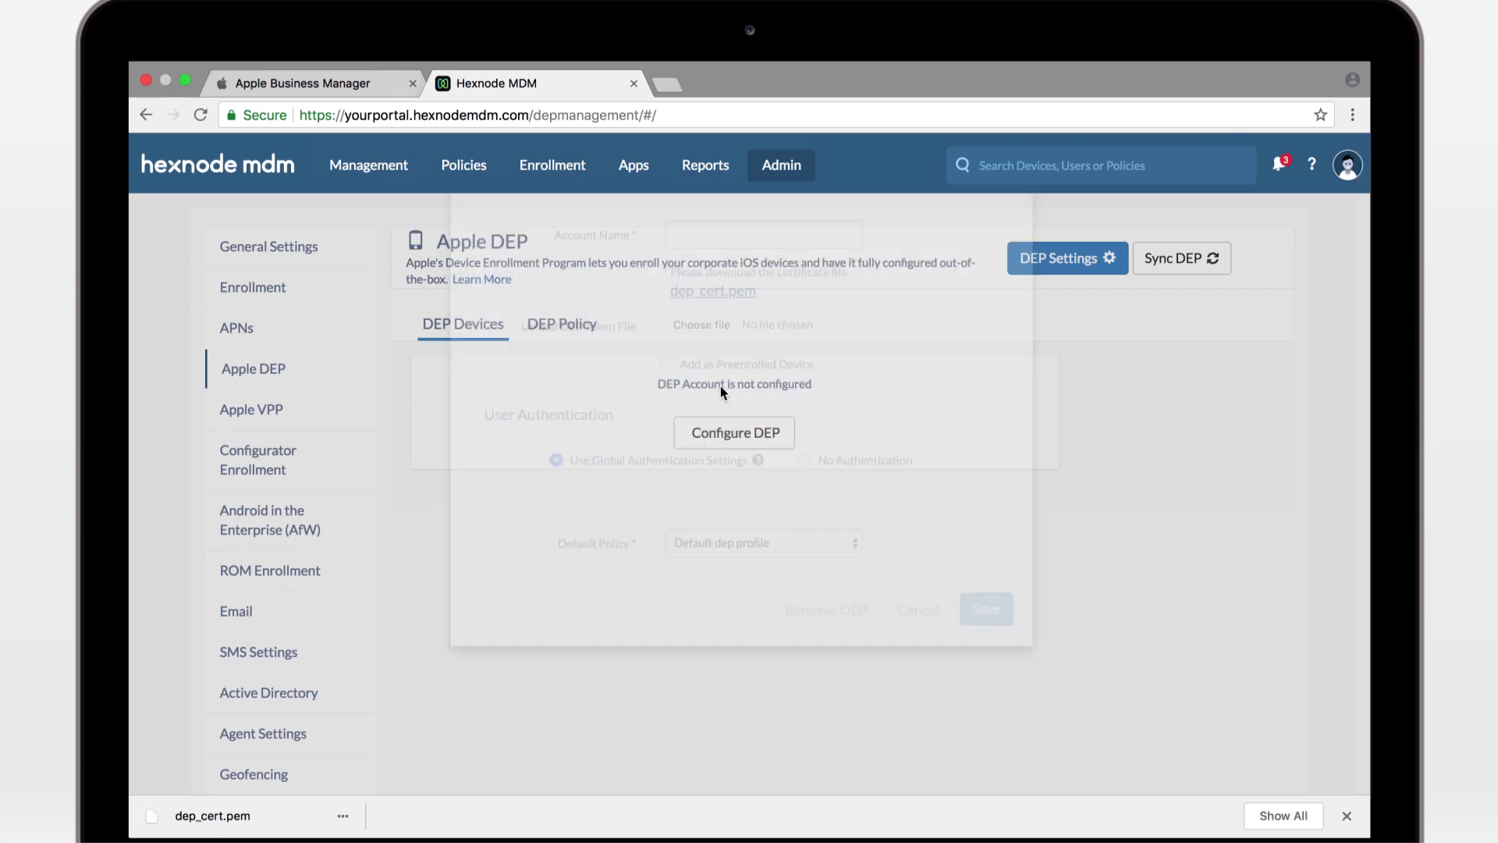
Step: Add an MDM server named Acme Corporation with dep_cert.pem as its public key
left_click(421, 91)
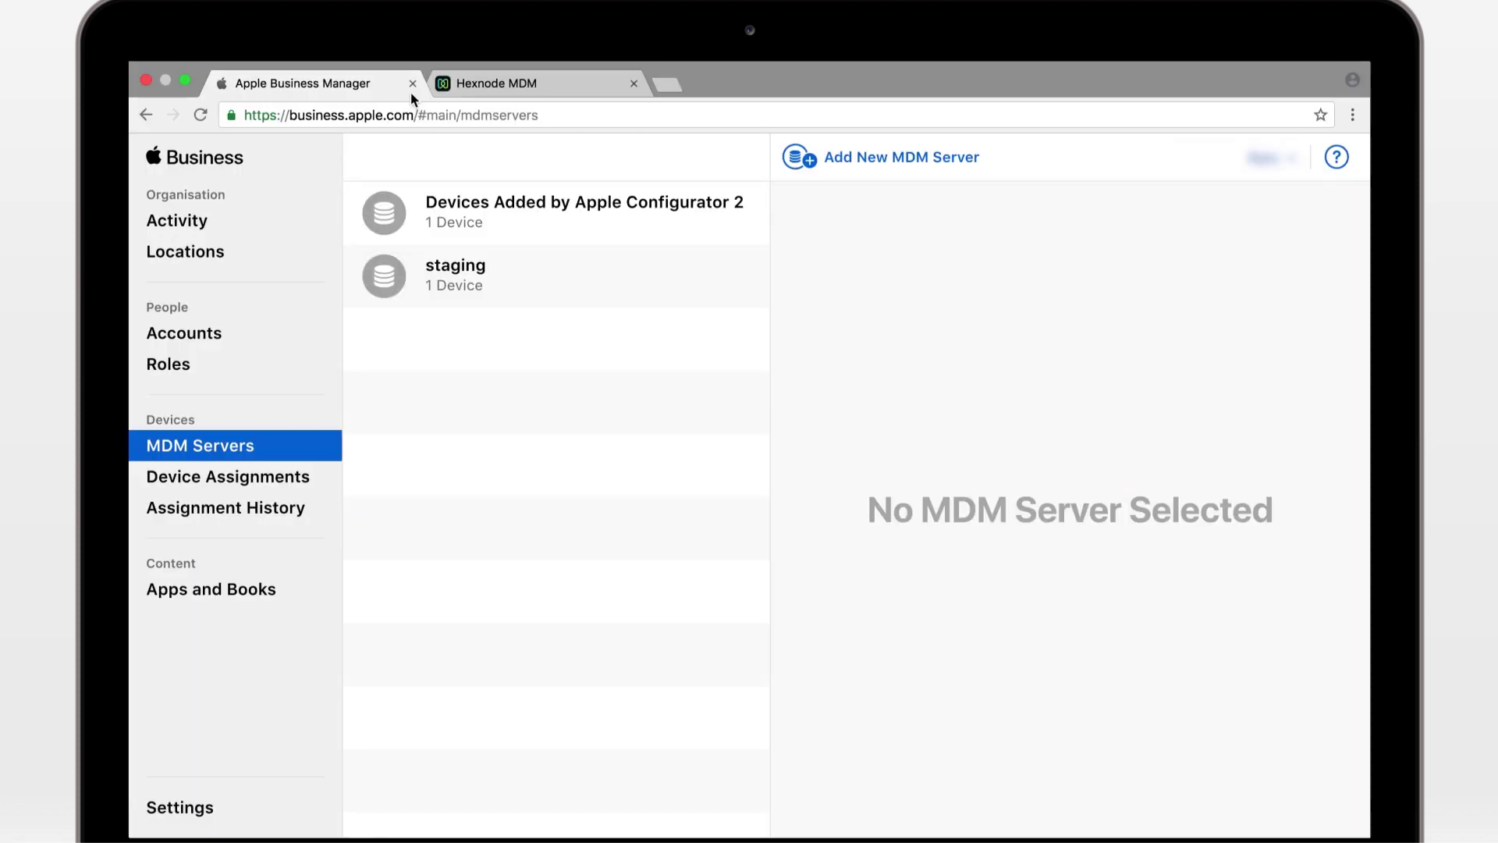
left_click(796, 155)
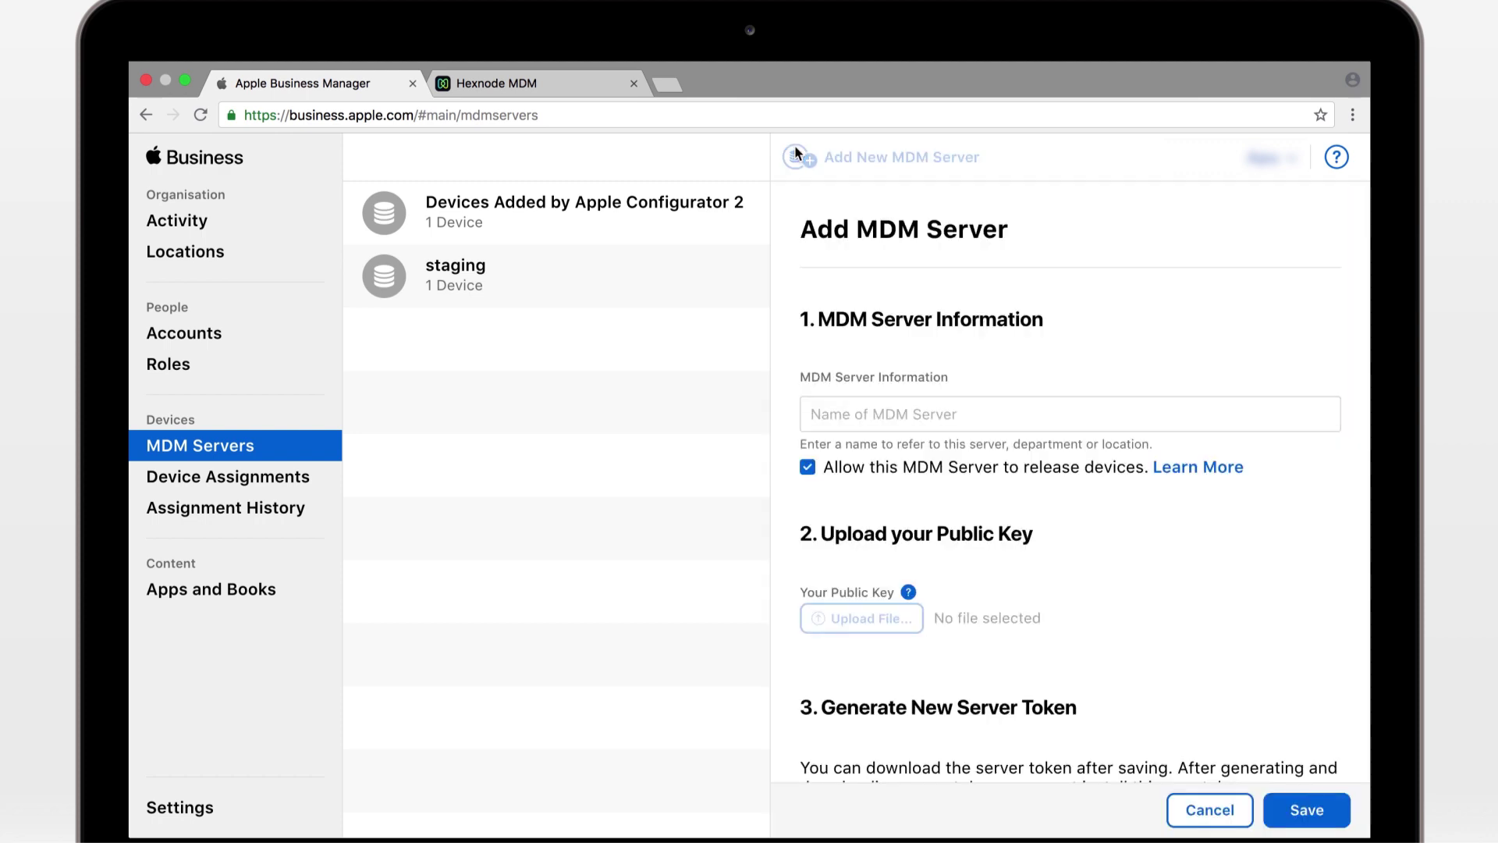
left_click(810, 405)
type("Acme Corporation")
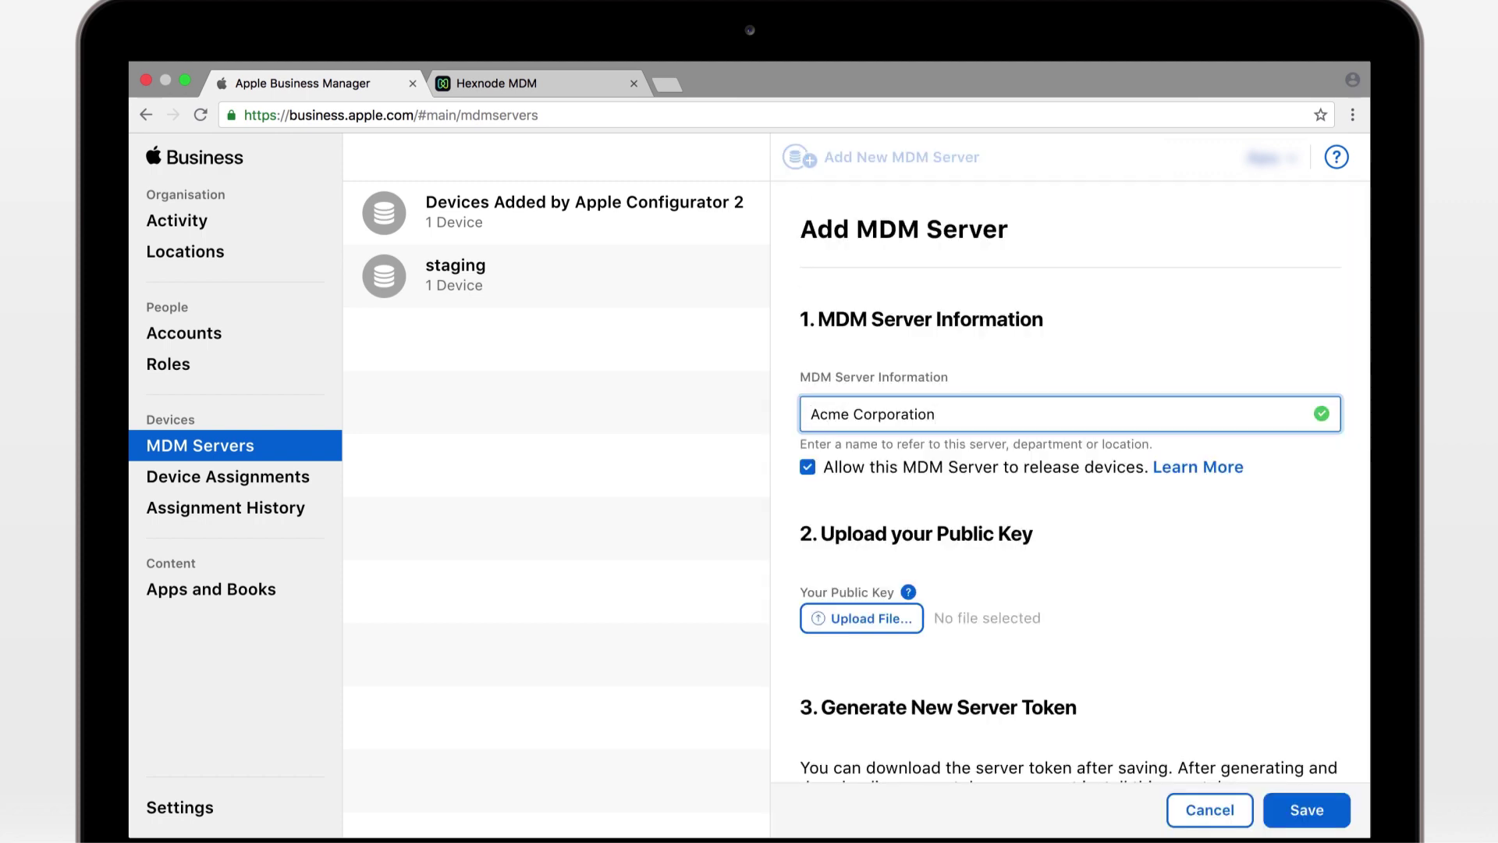
left_click(820, 620)
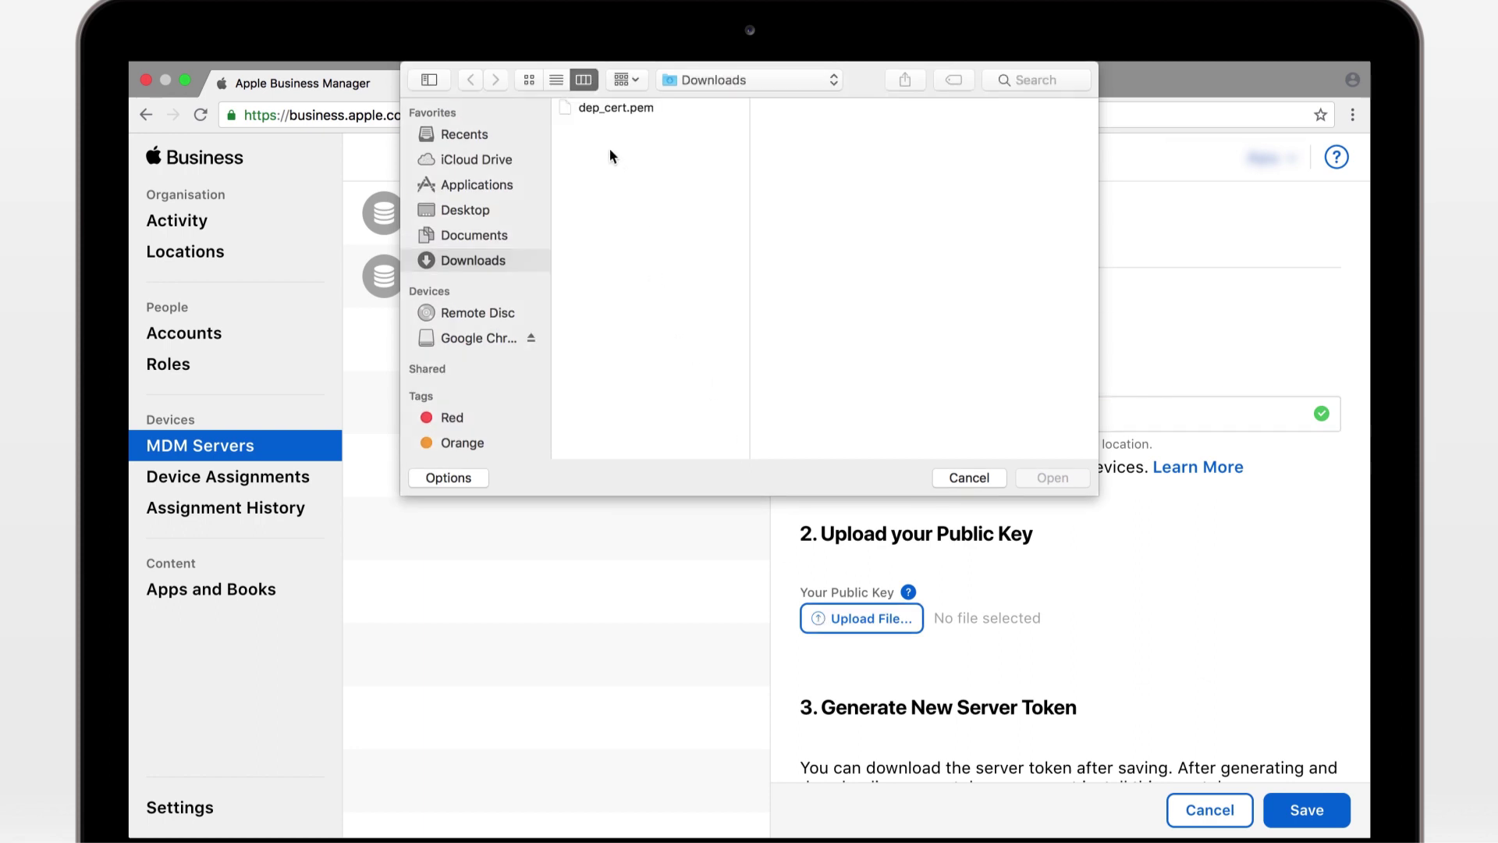
left_click(597, 107)
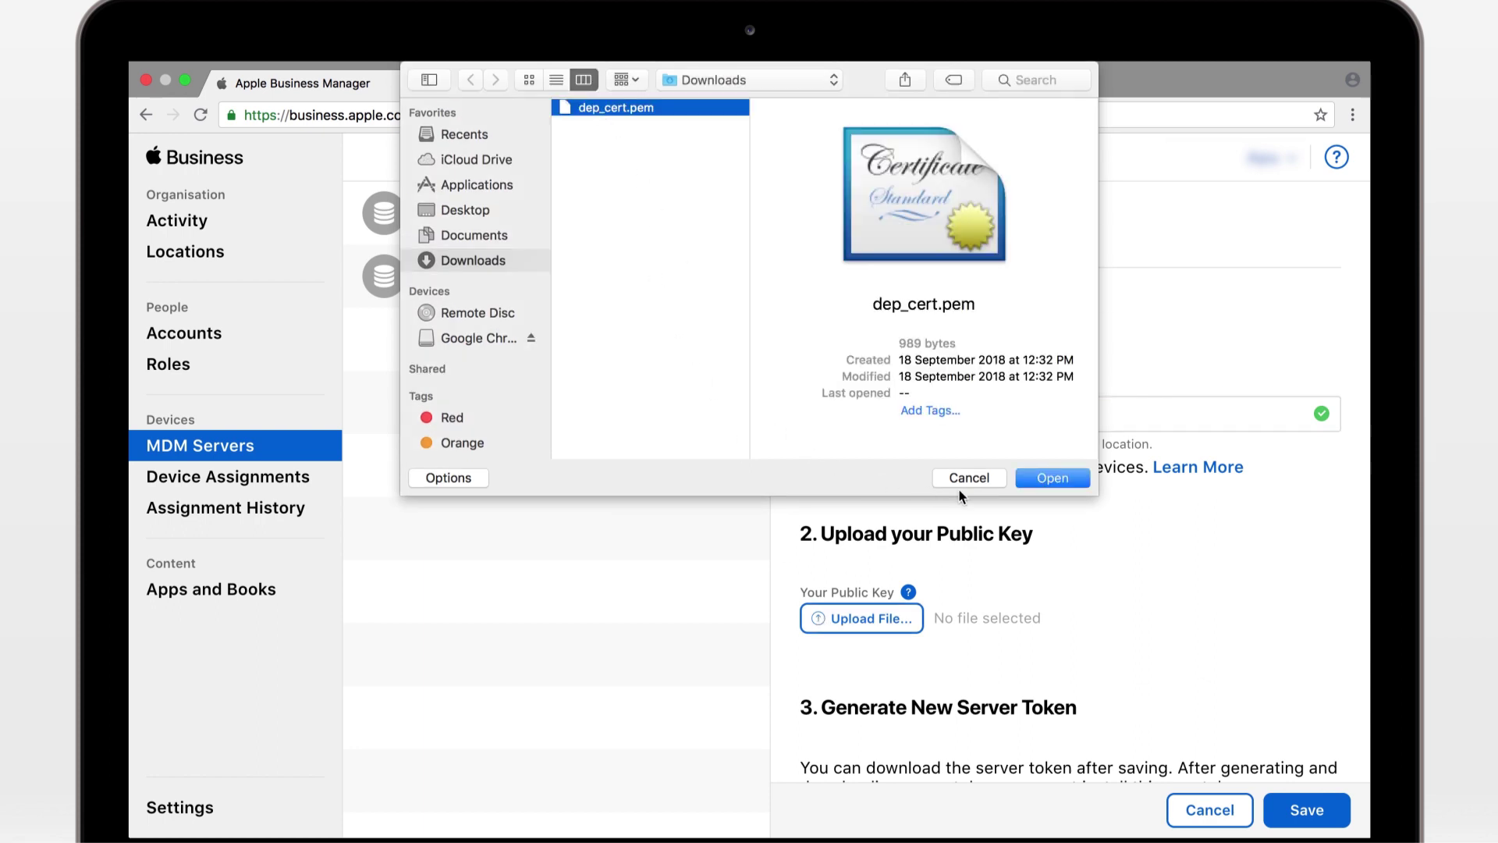
left_click(1040, 476)
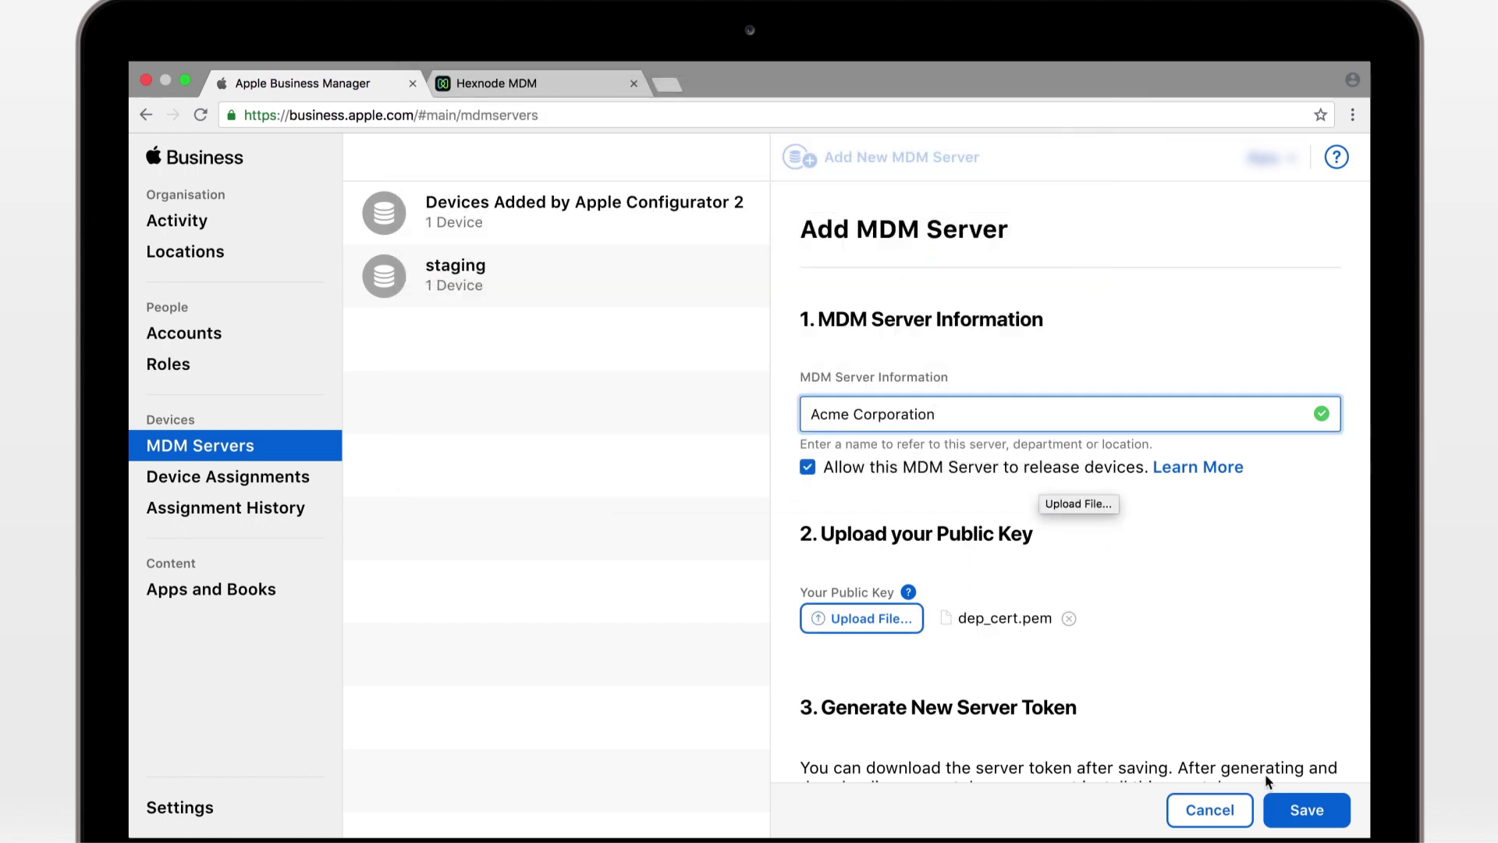
Step: Save the Acme Corporation server and download its server token file
left_click(1280, 801)
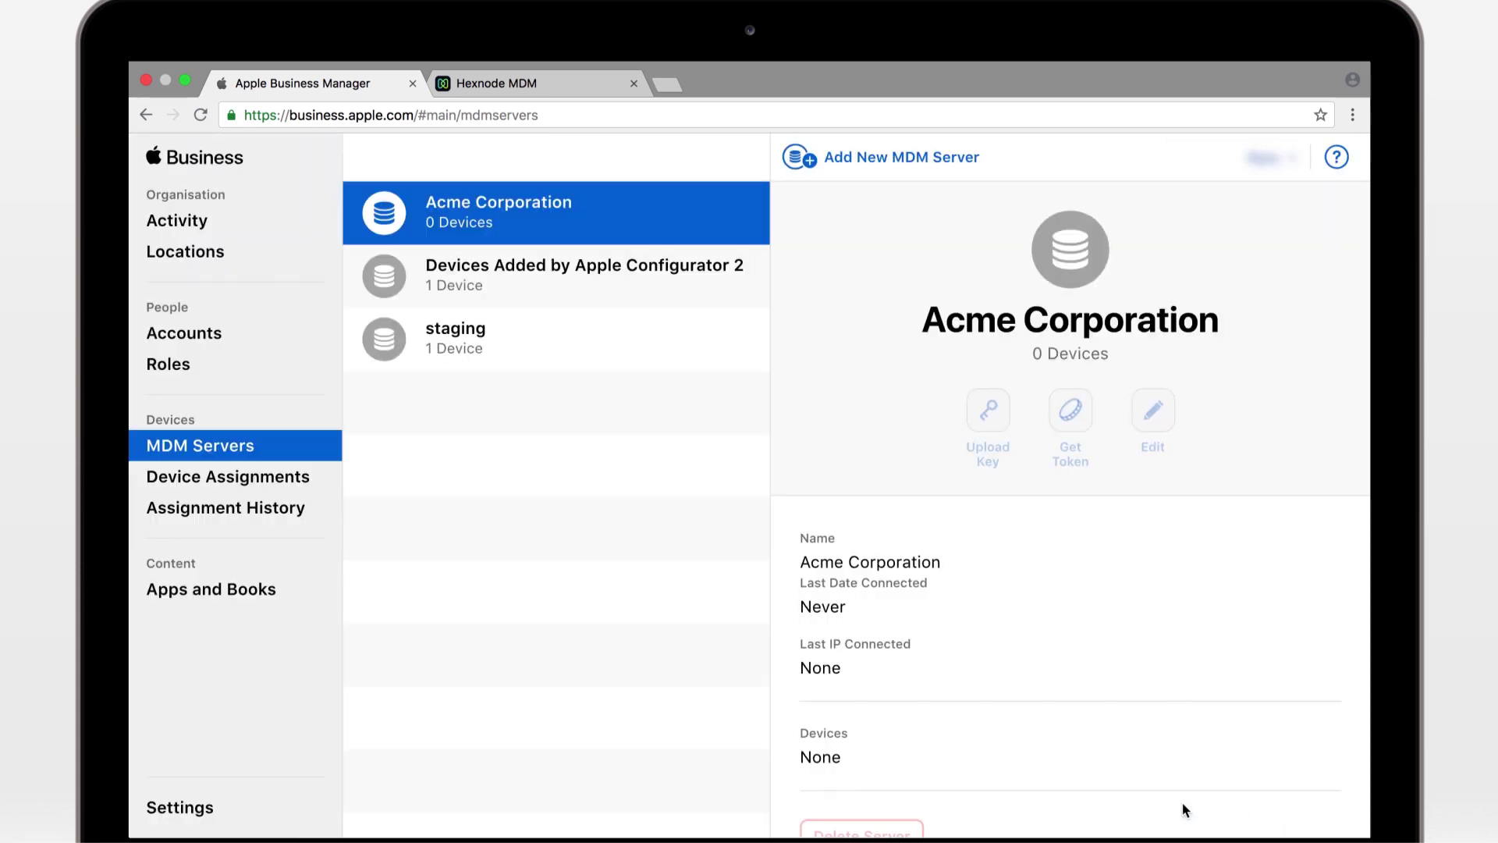
left_click(1070, 468)
left_click(985, 550)
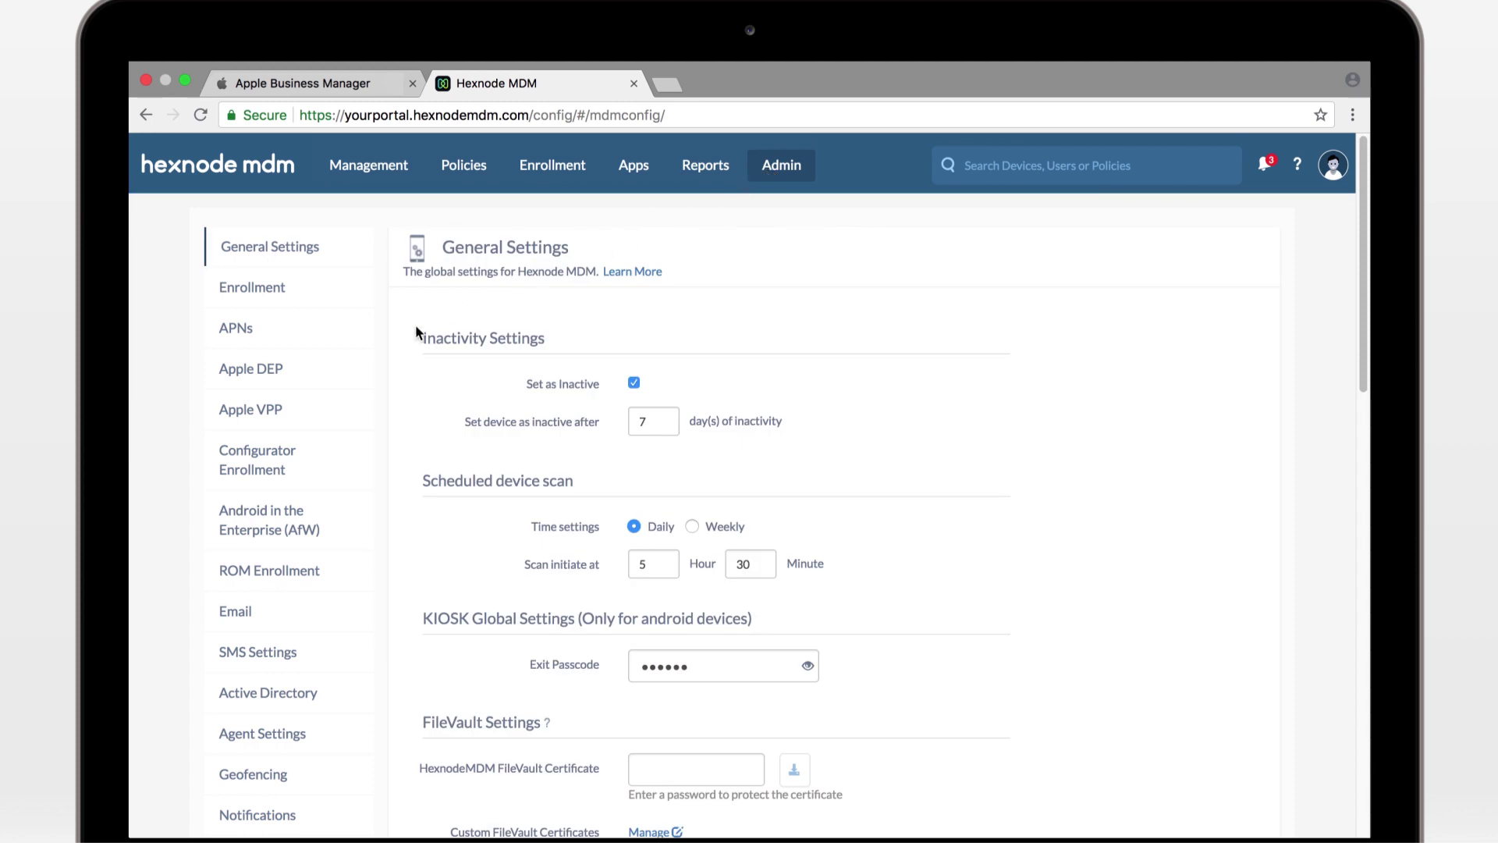
Step: Save DEP account Acme Corp with the Acme Corporation .p7m token, then review its details
left_click(291, 377)
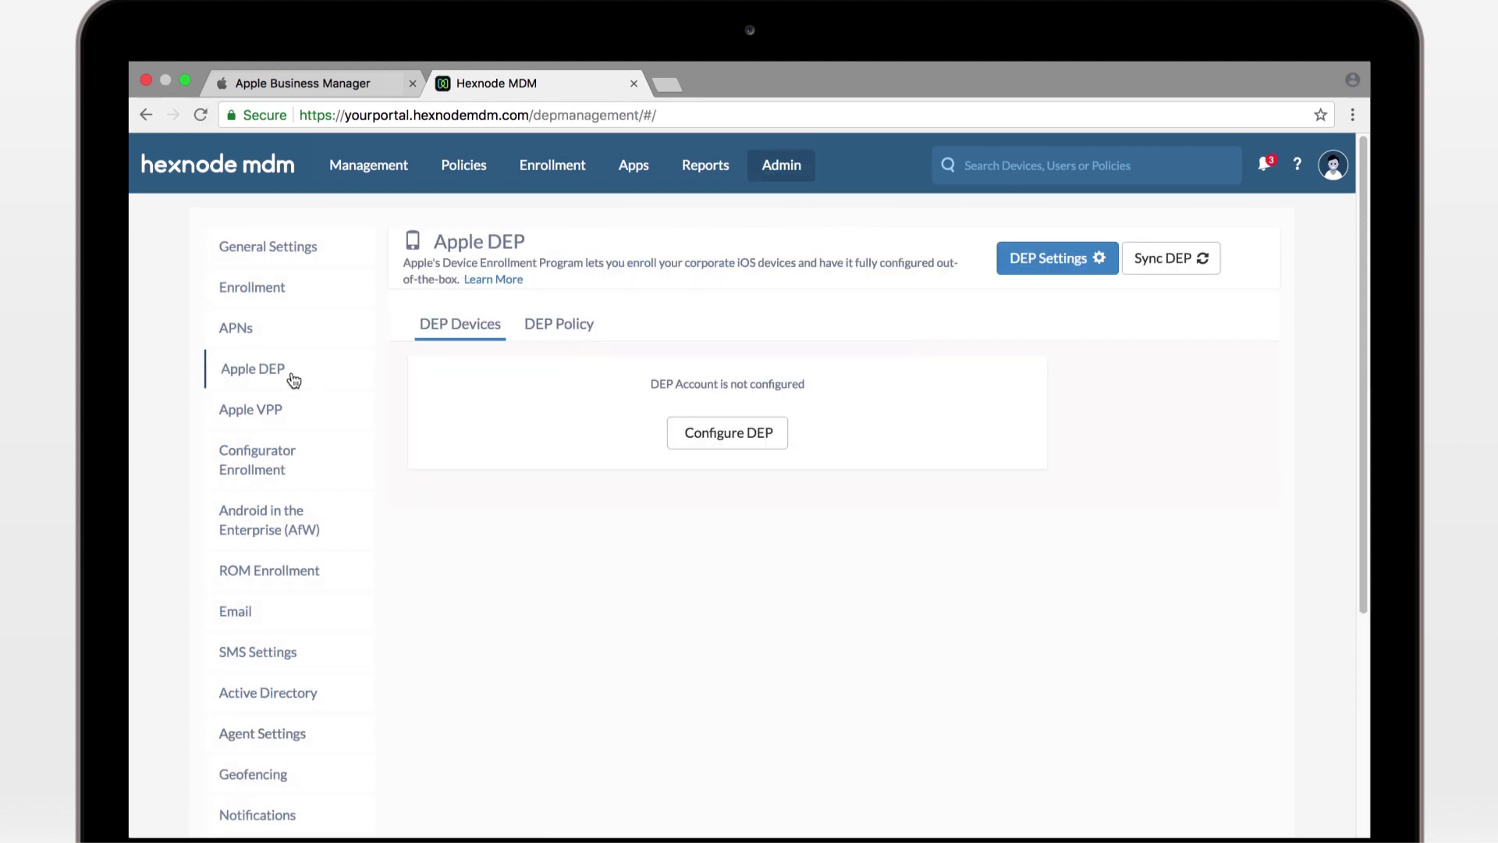
left_click(734, 435)
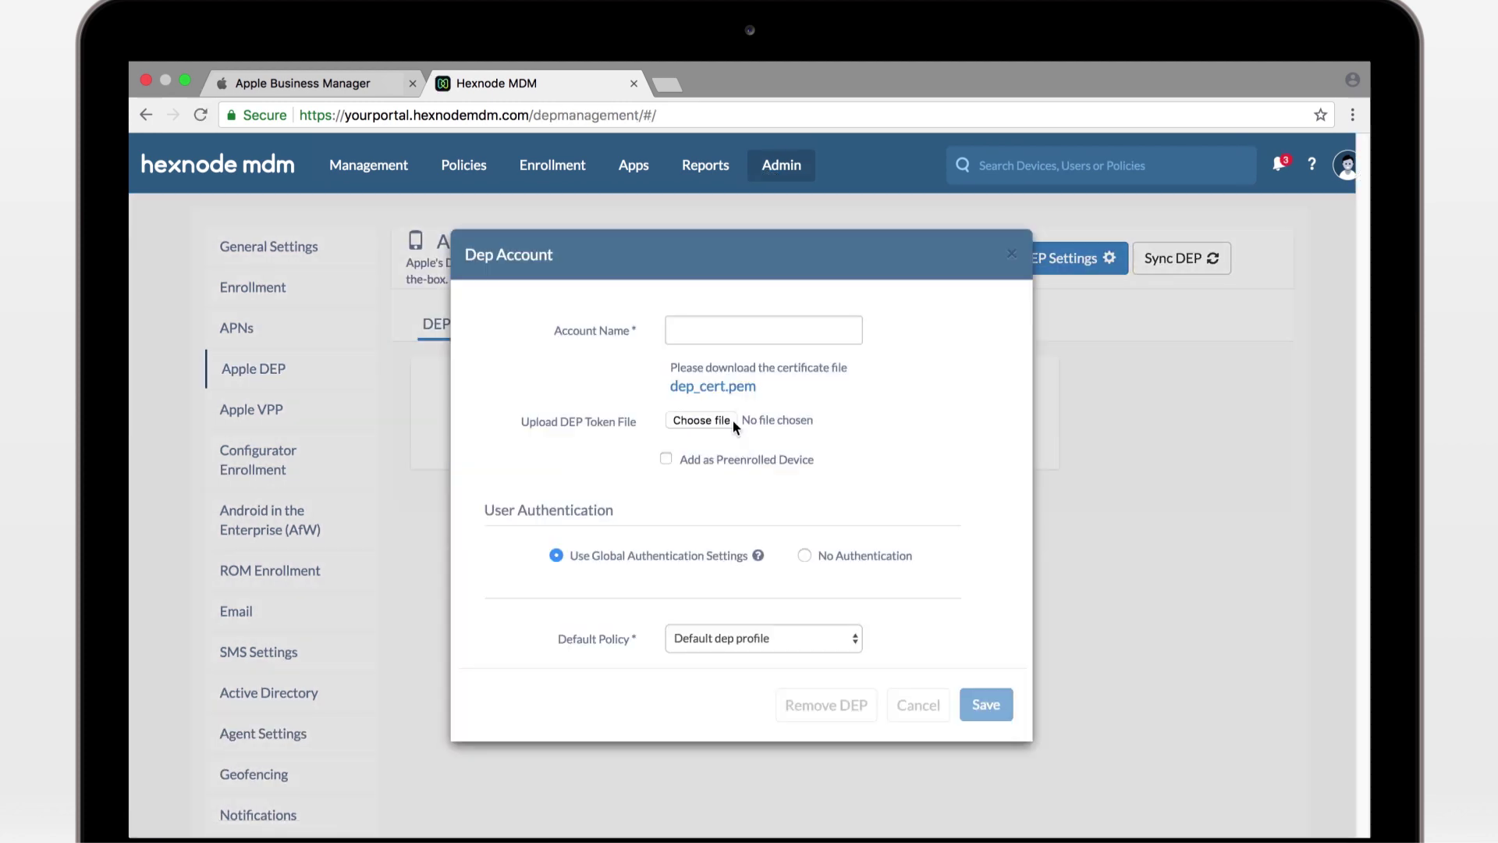
type("Acme Corp")
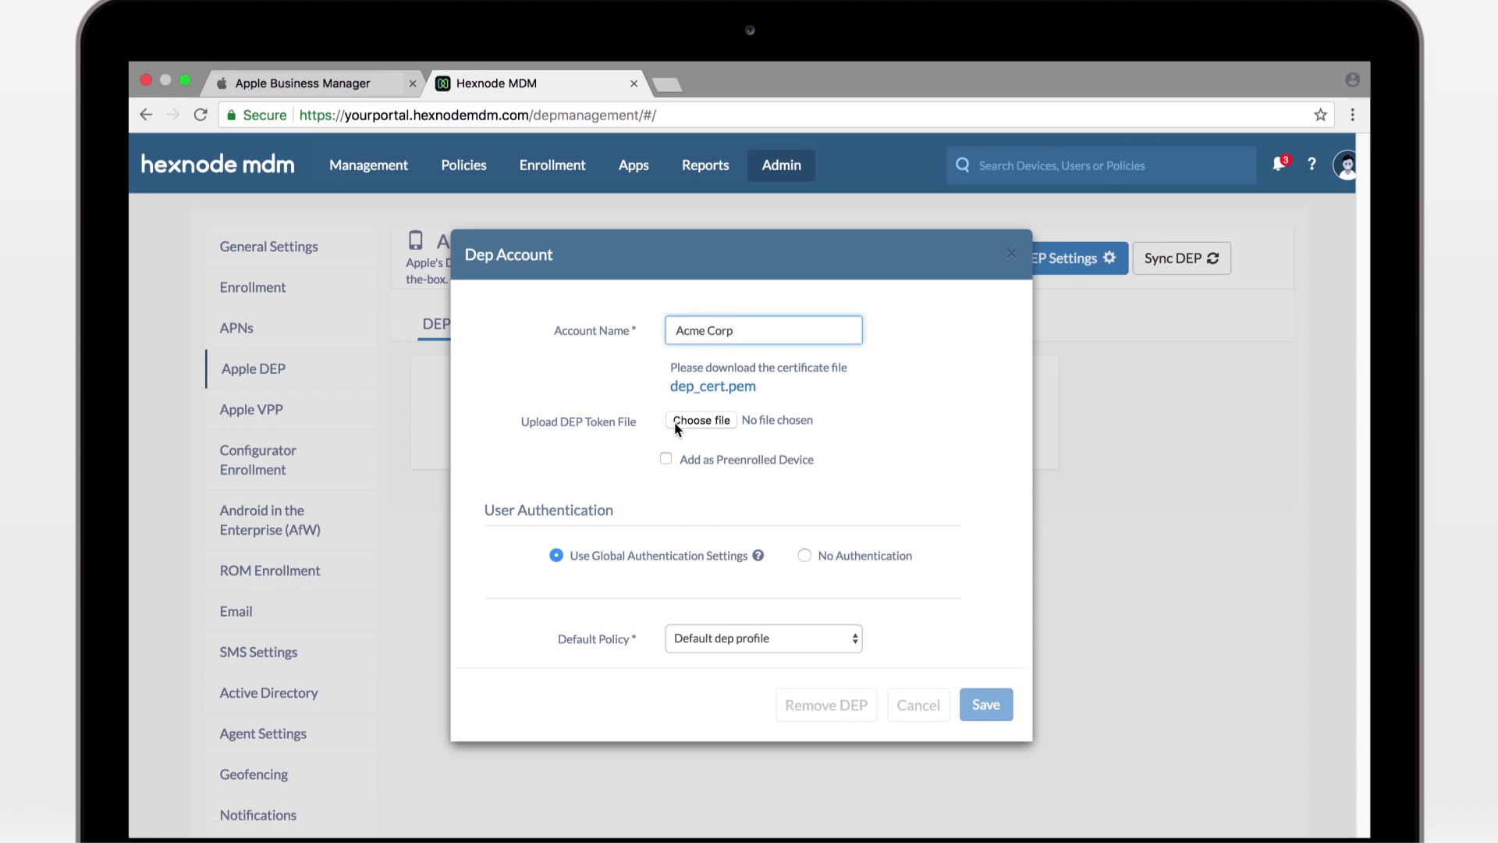
left_click(675, 425)
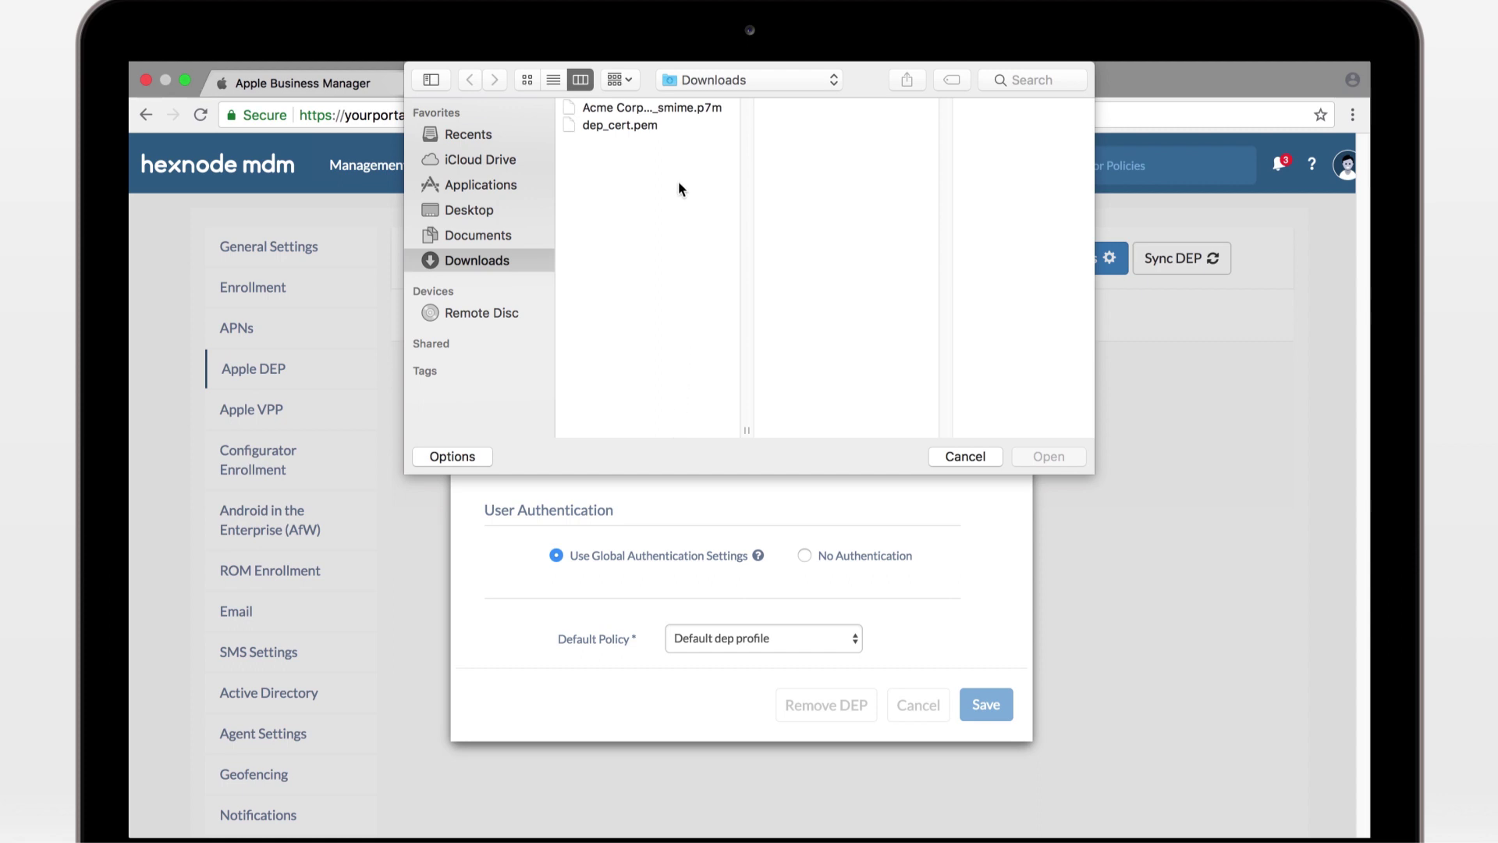
left_click(680, 108)
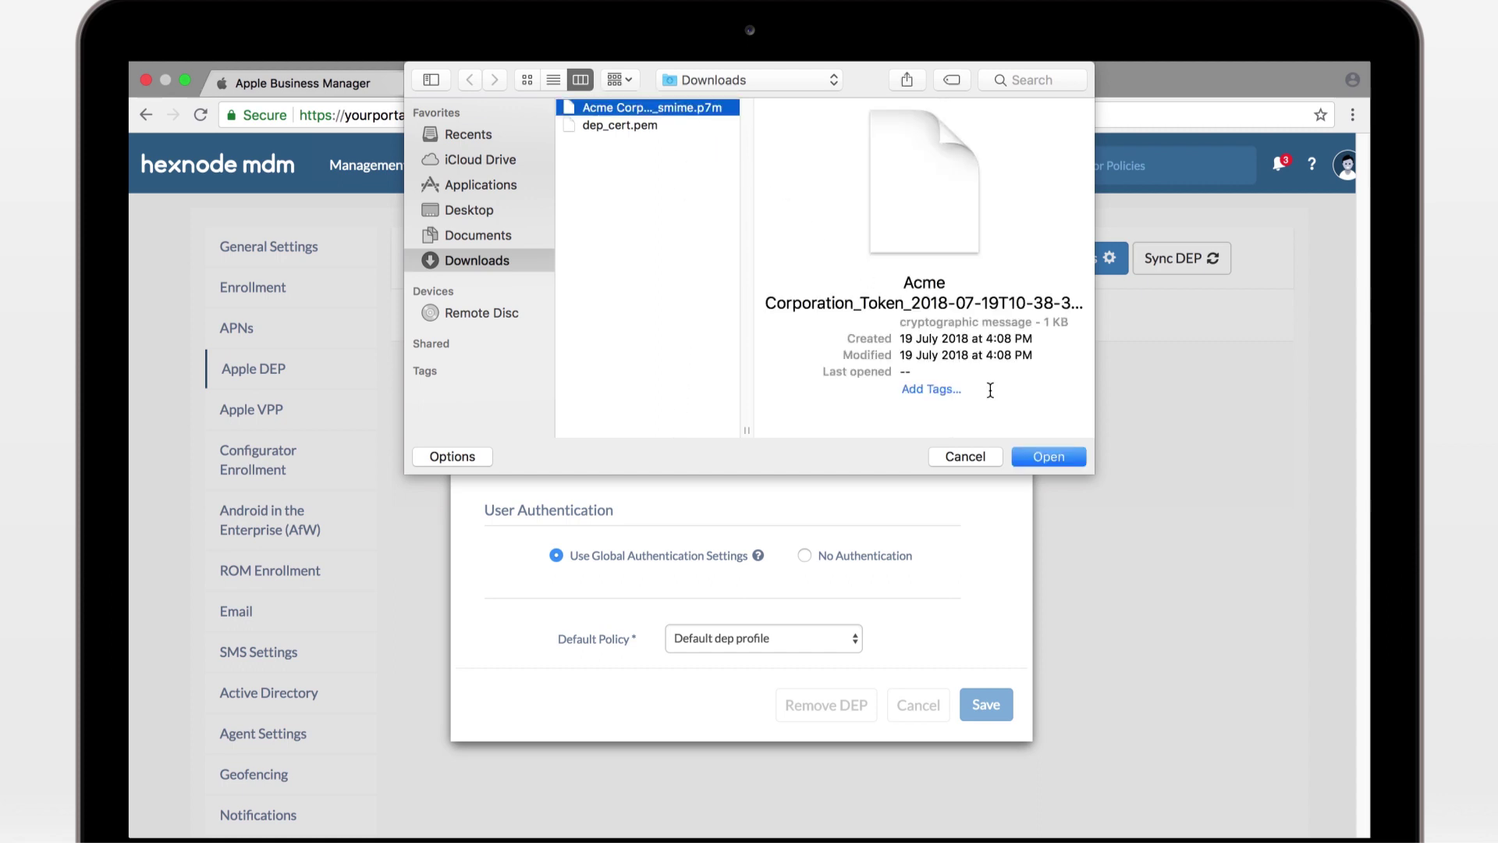
left_click(1030, 457)
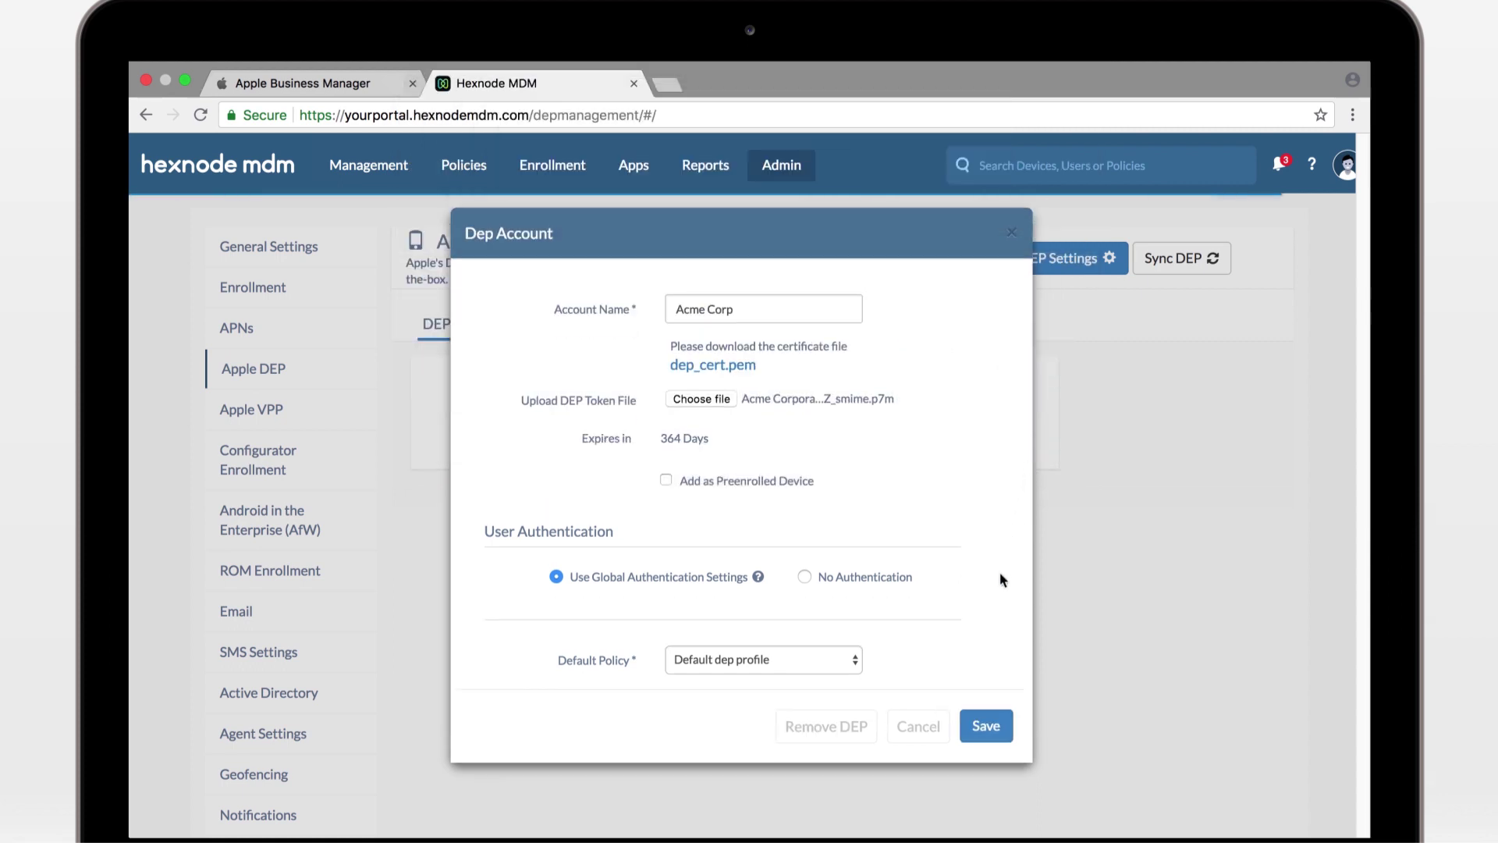
left_click(975, 739)
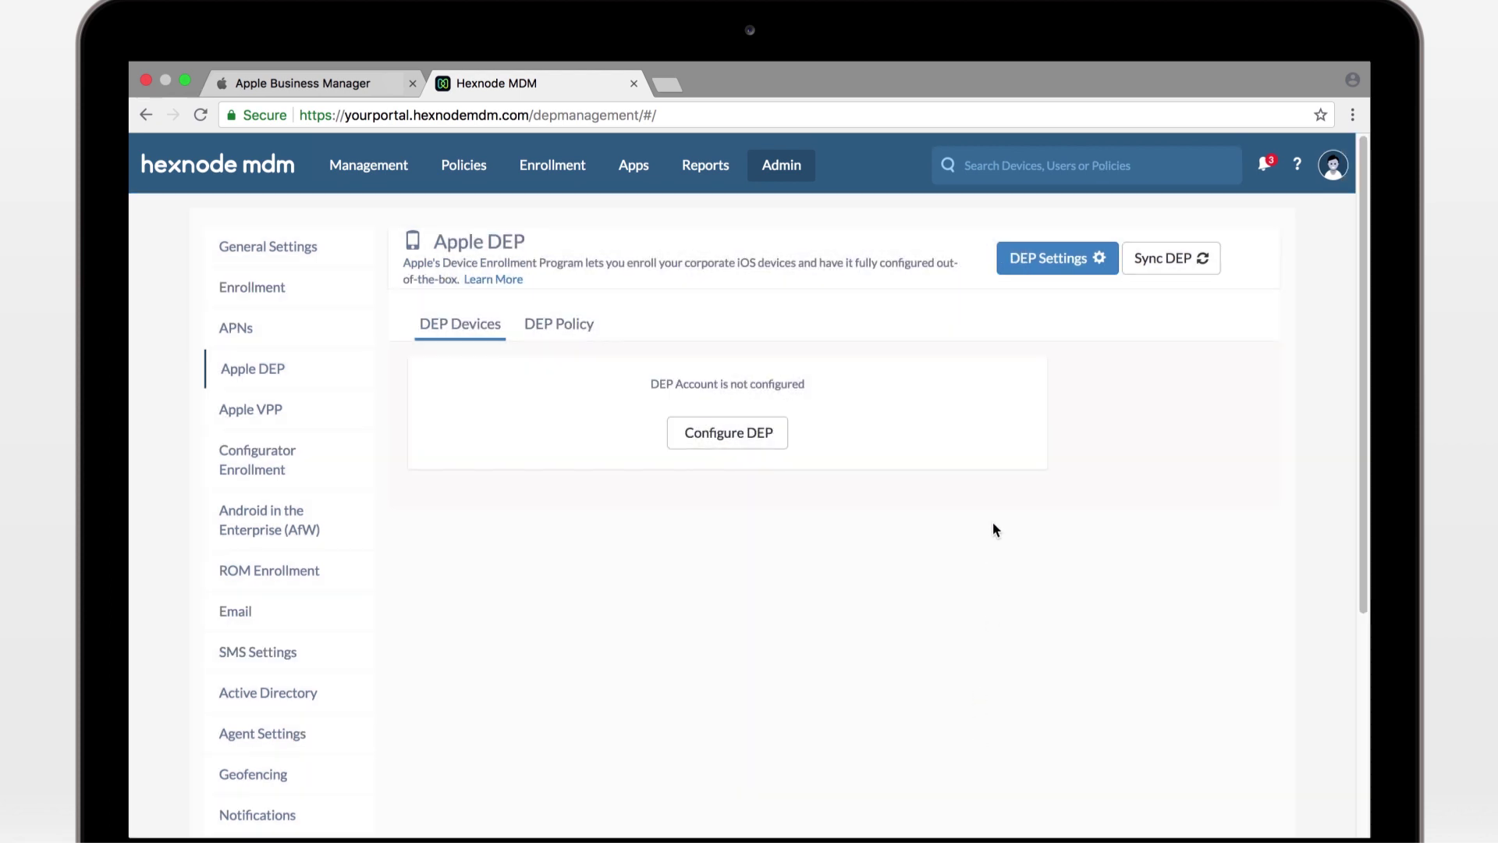
left_click(1023, 260)
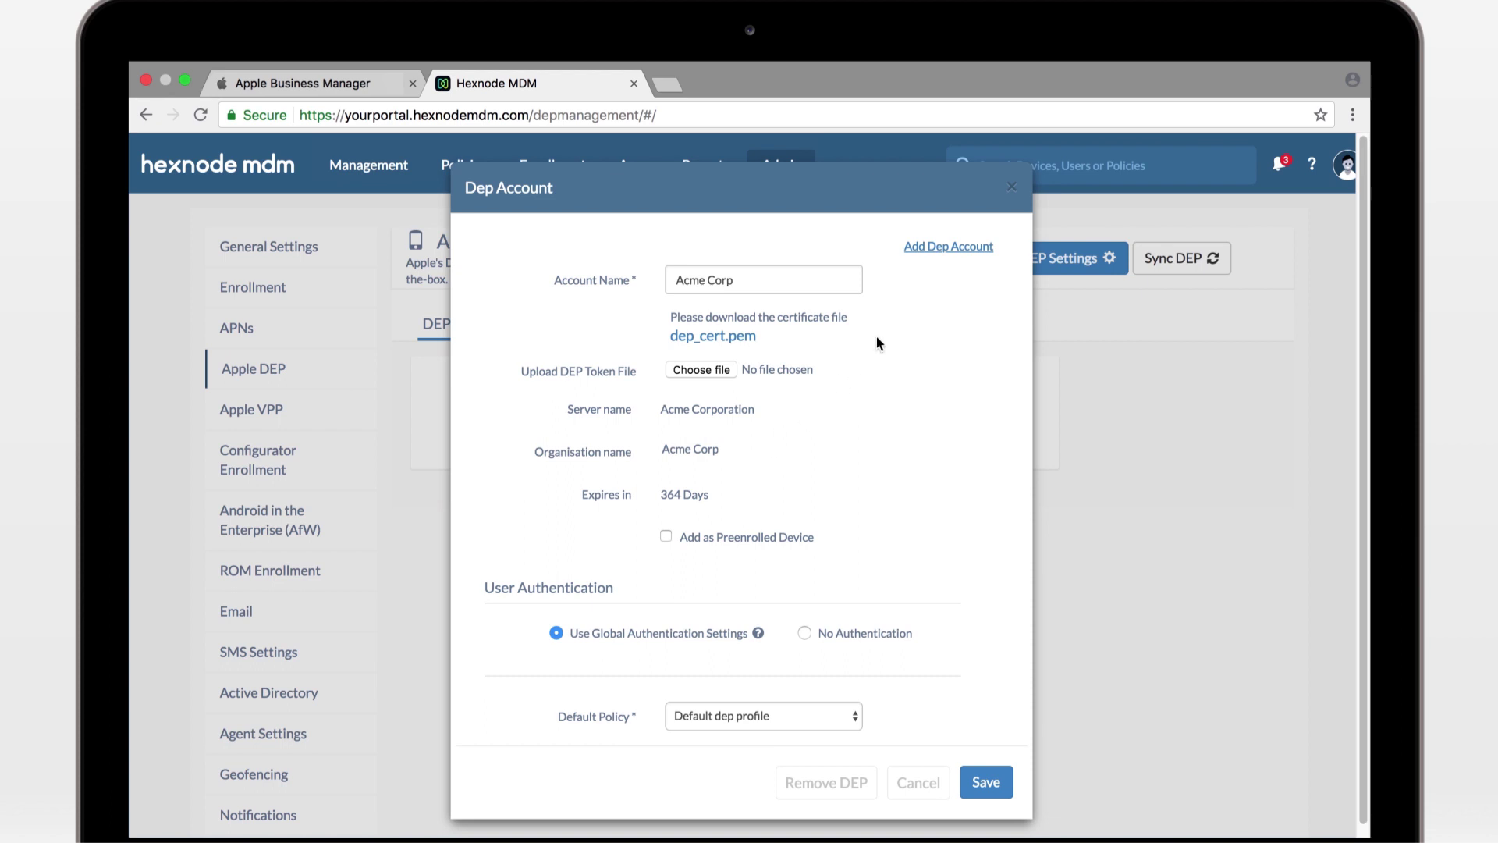
left_click(1009, 189)
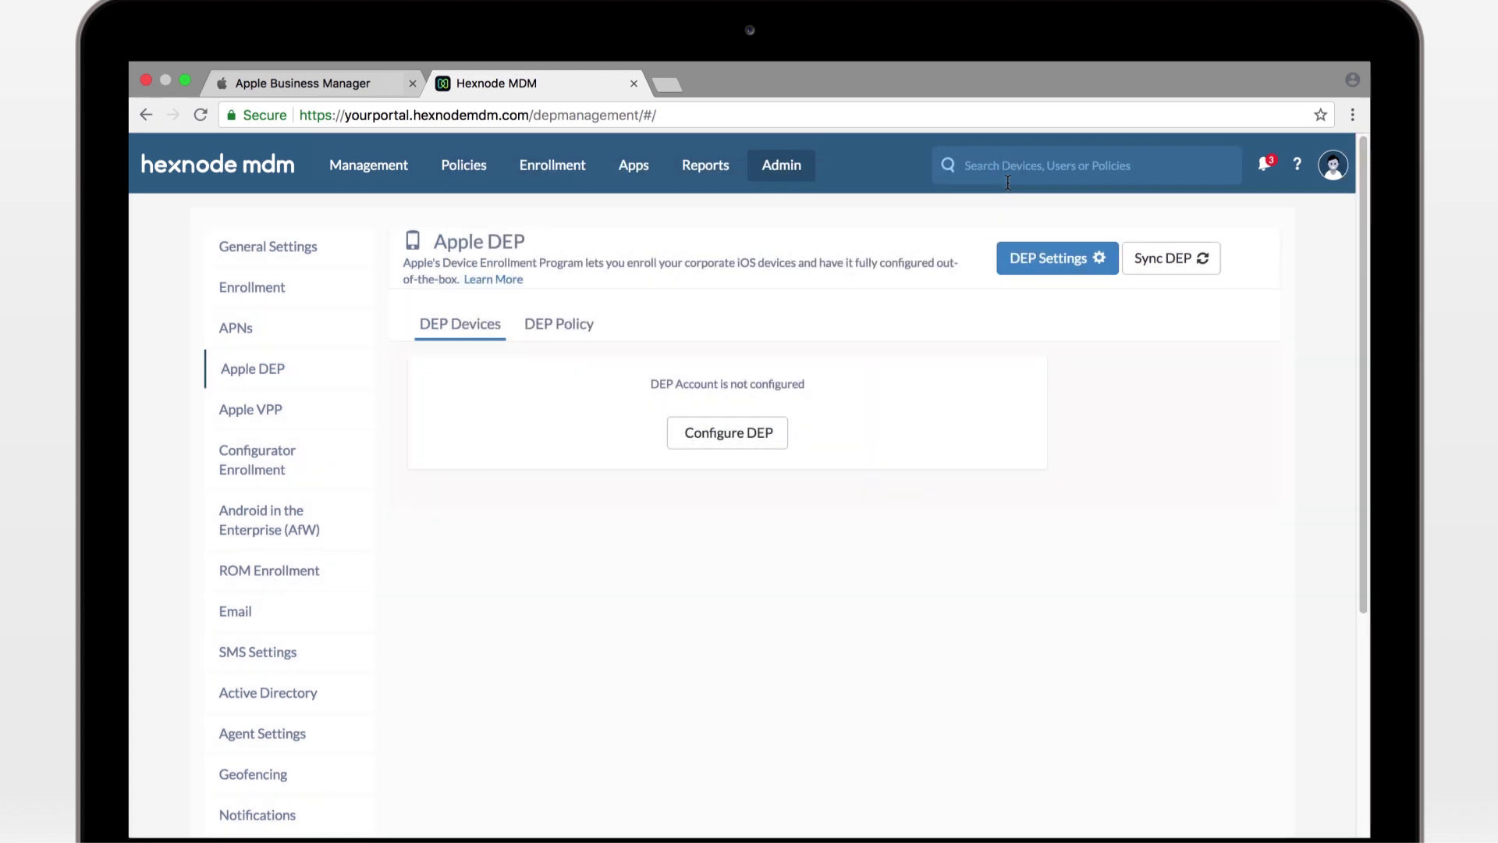
Step: In Device Assignments, select devices by Serial Number and enter DLXQDA5TG5VW
left_click(386, 83)
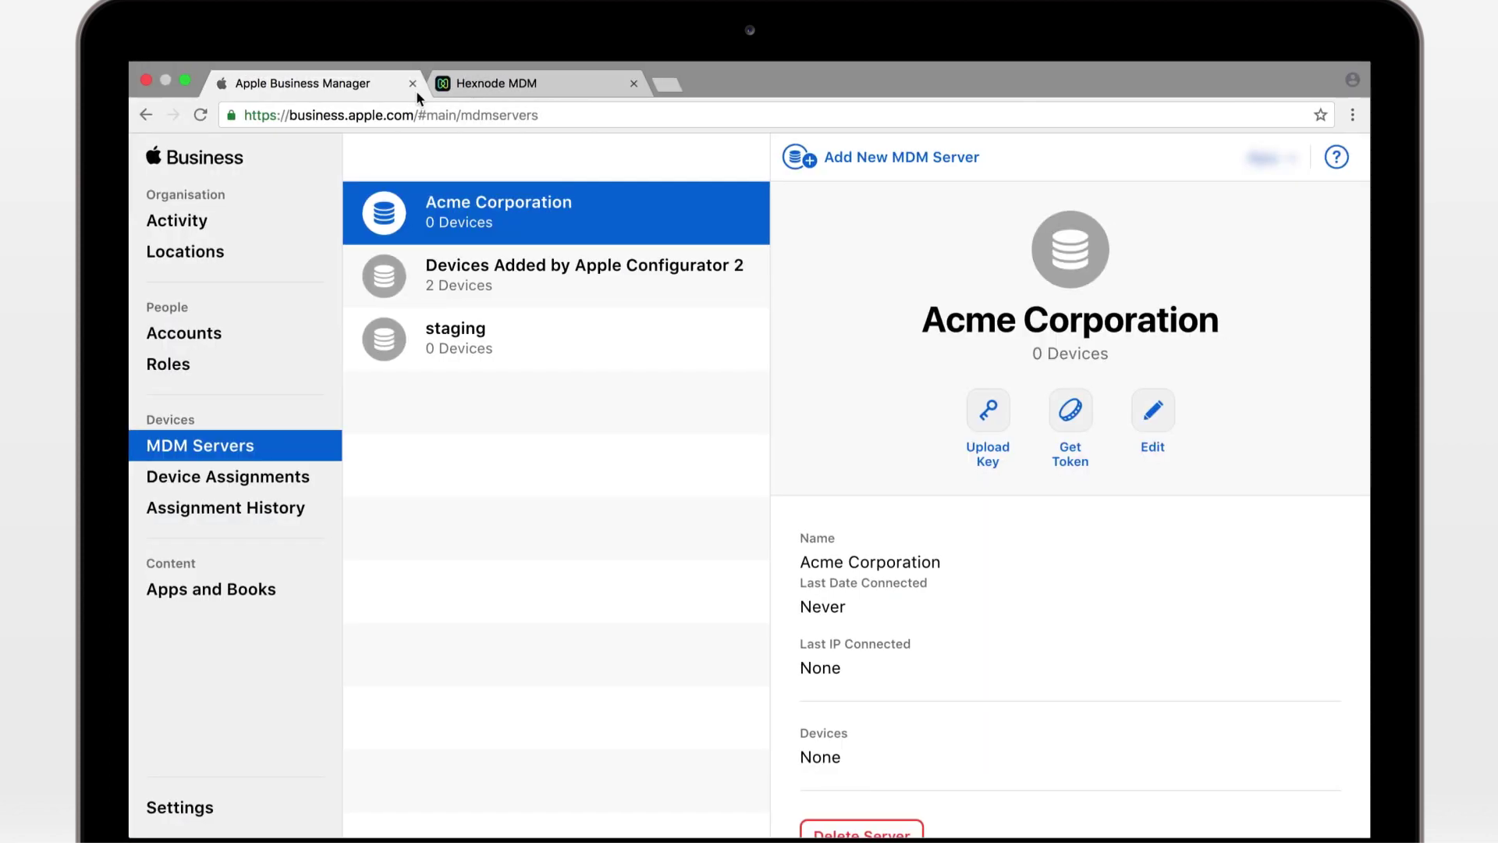
left_click(304, 477)
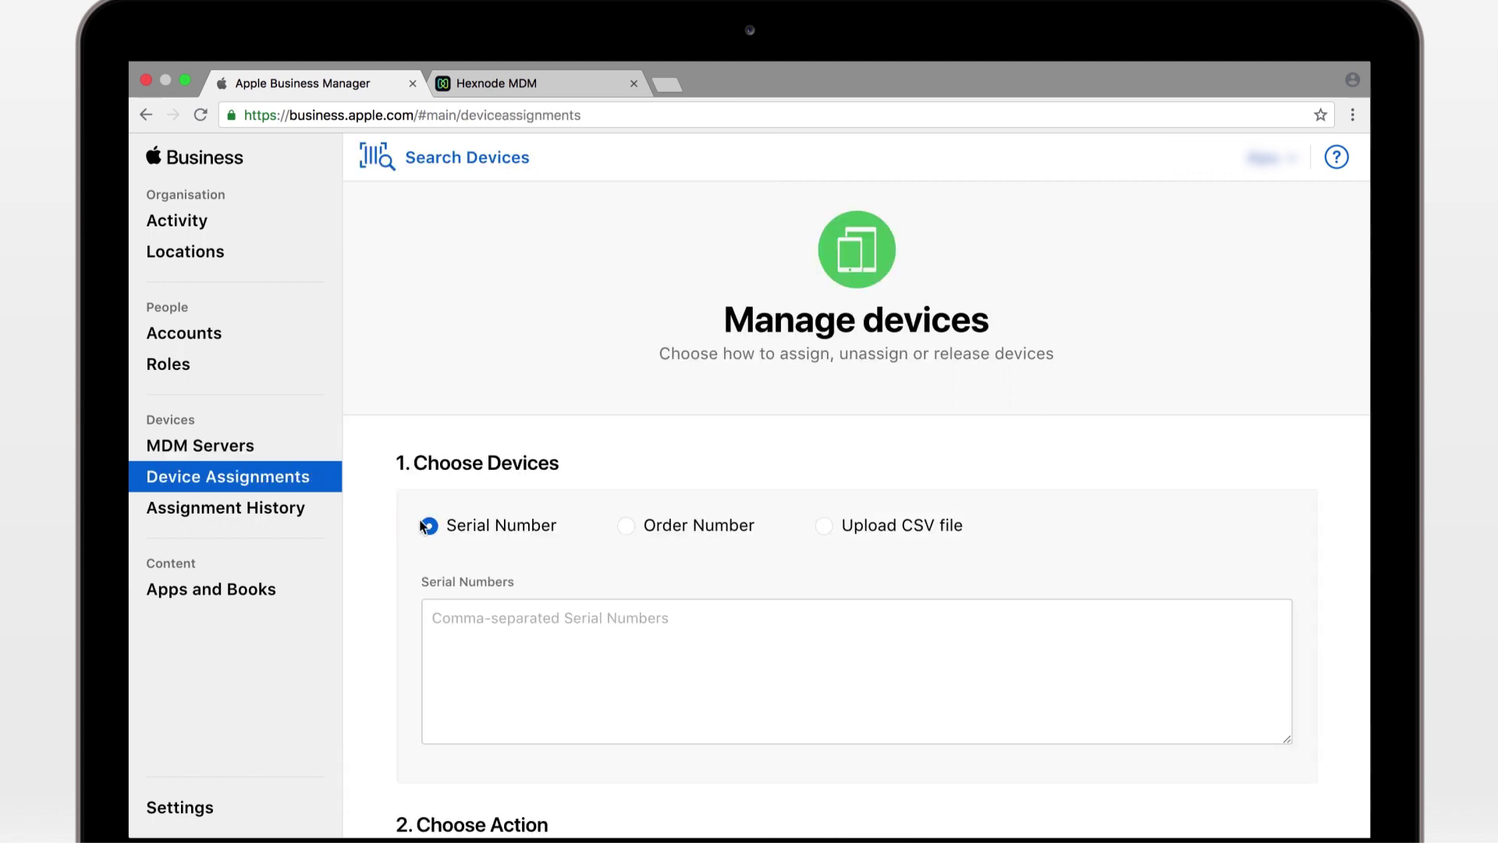
left_click(628, 527)
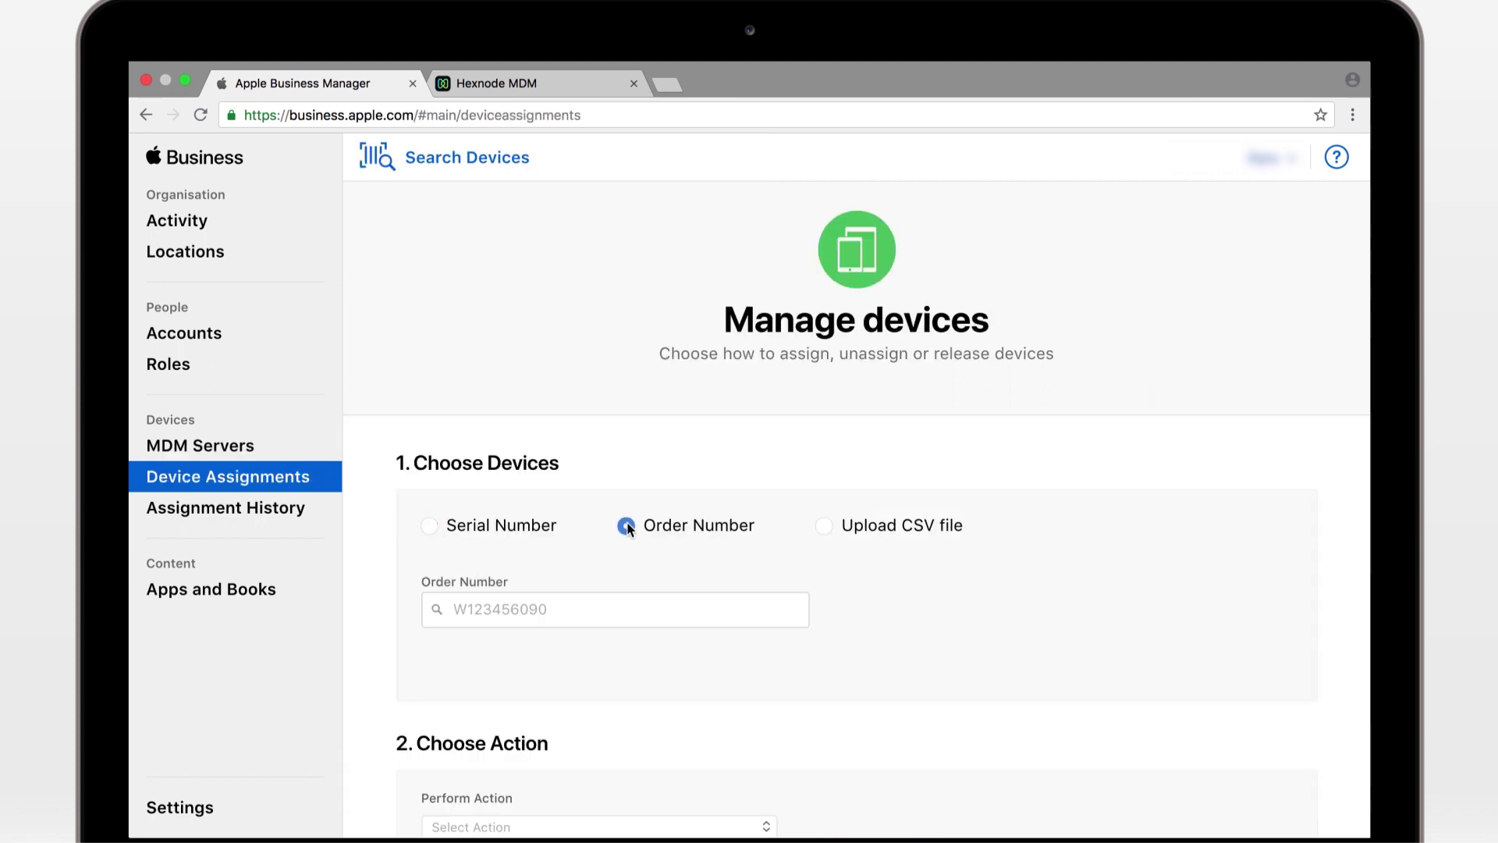
left_click(825, 526)
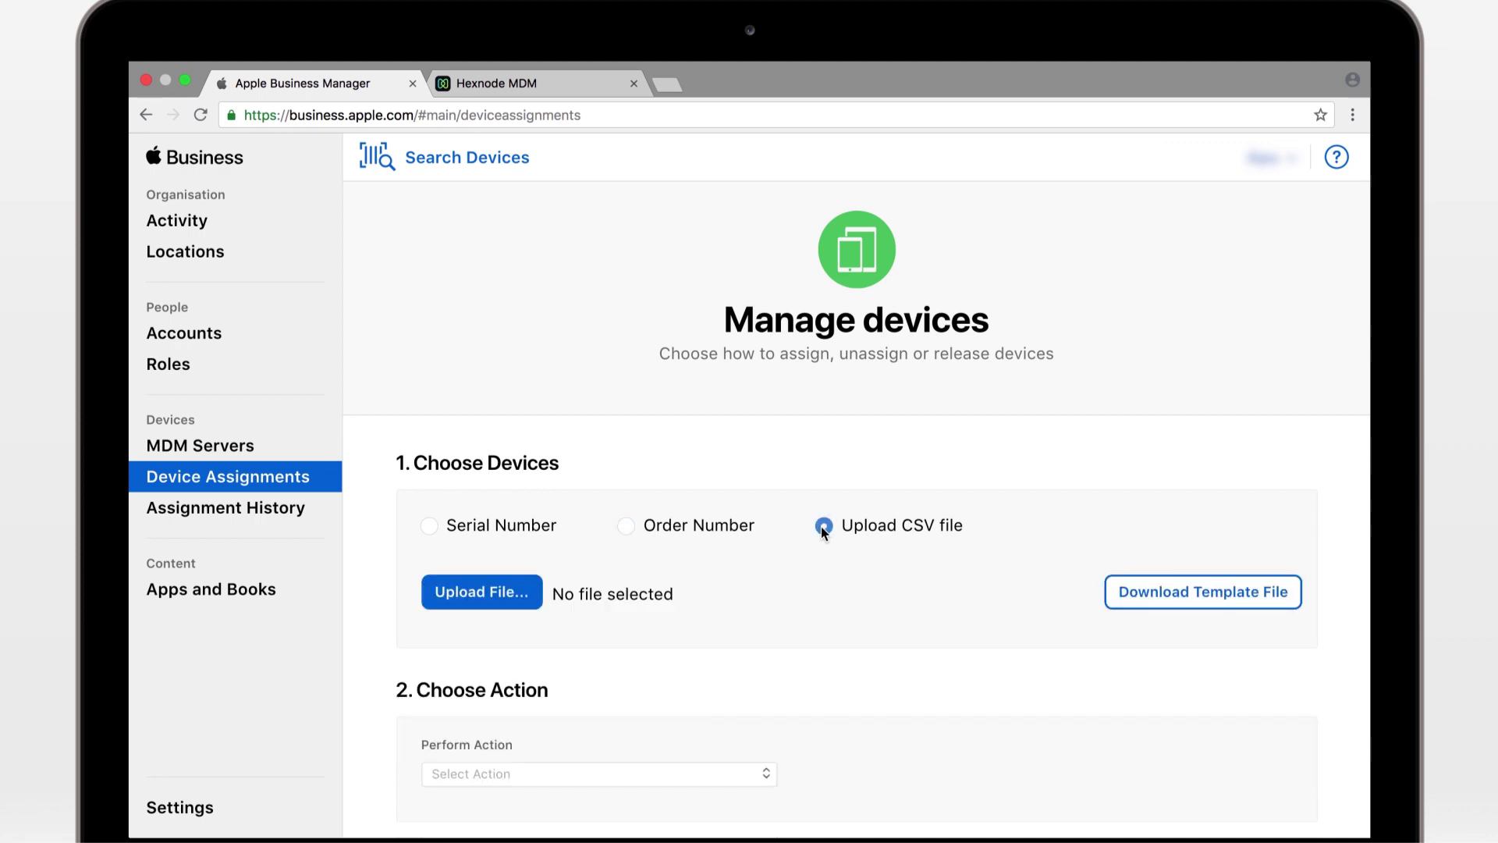
left_click(430, 526)
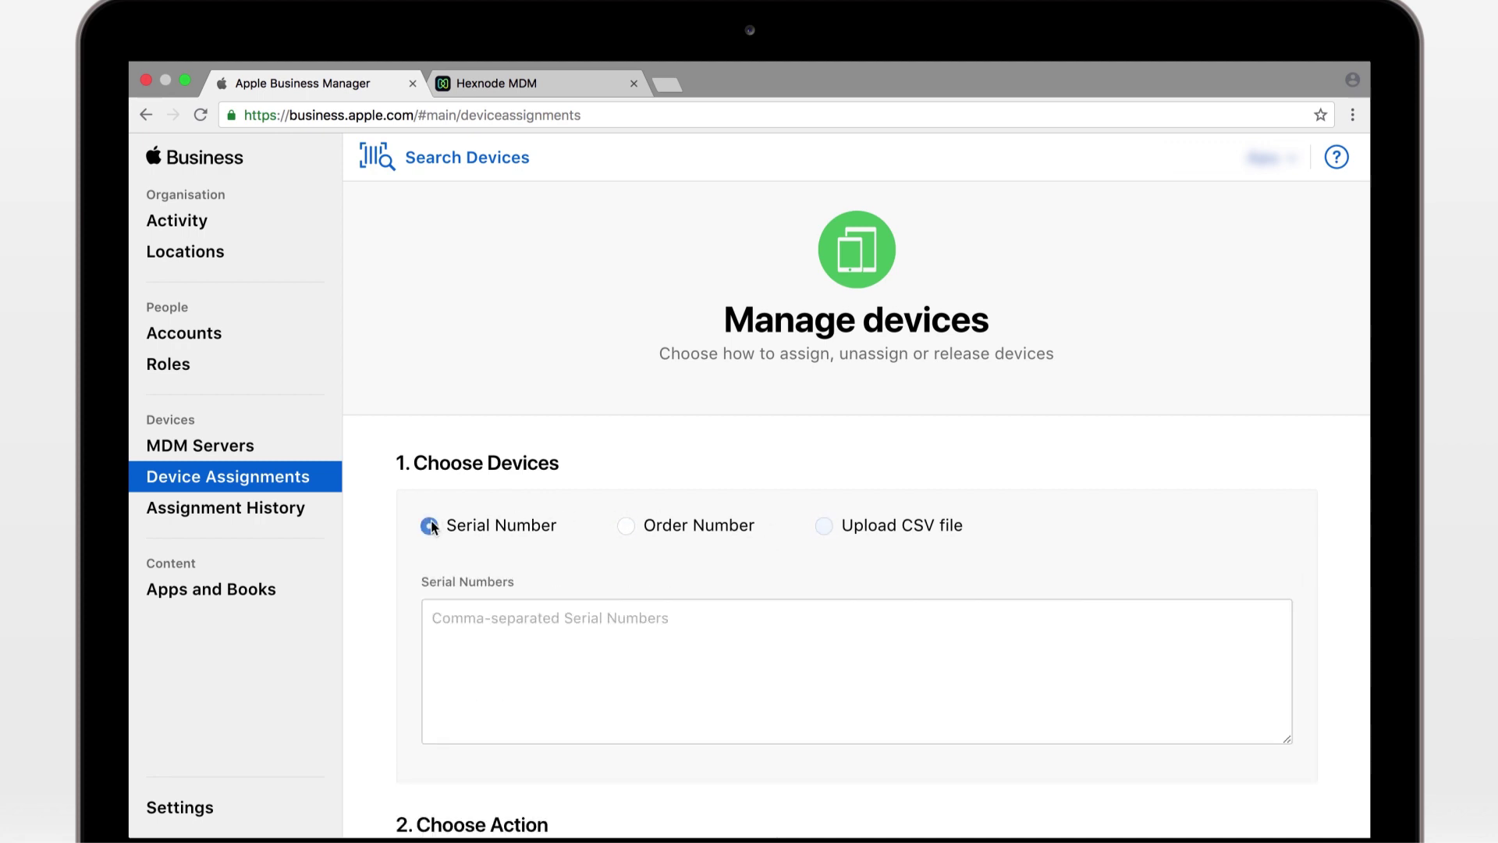
left_click(435, 617)
type("DLXQDA5TG5VW")
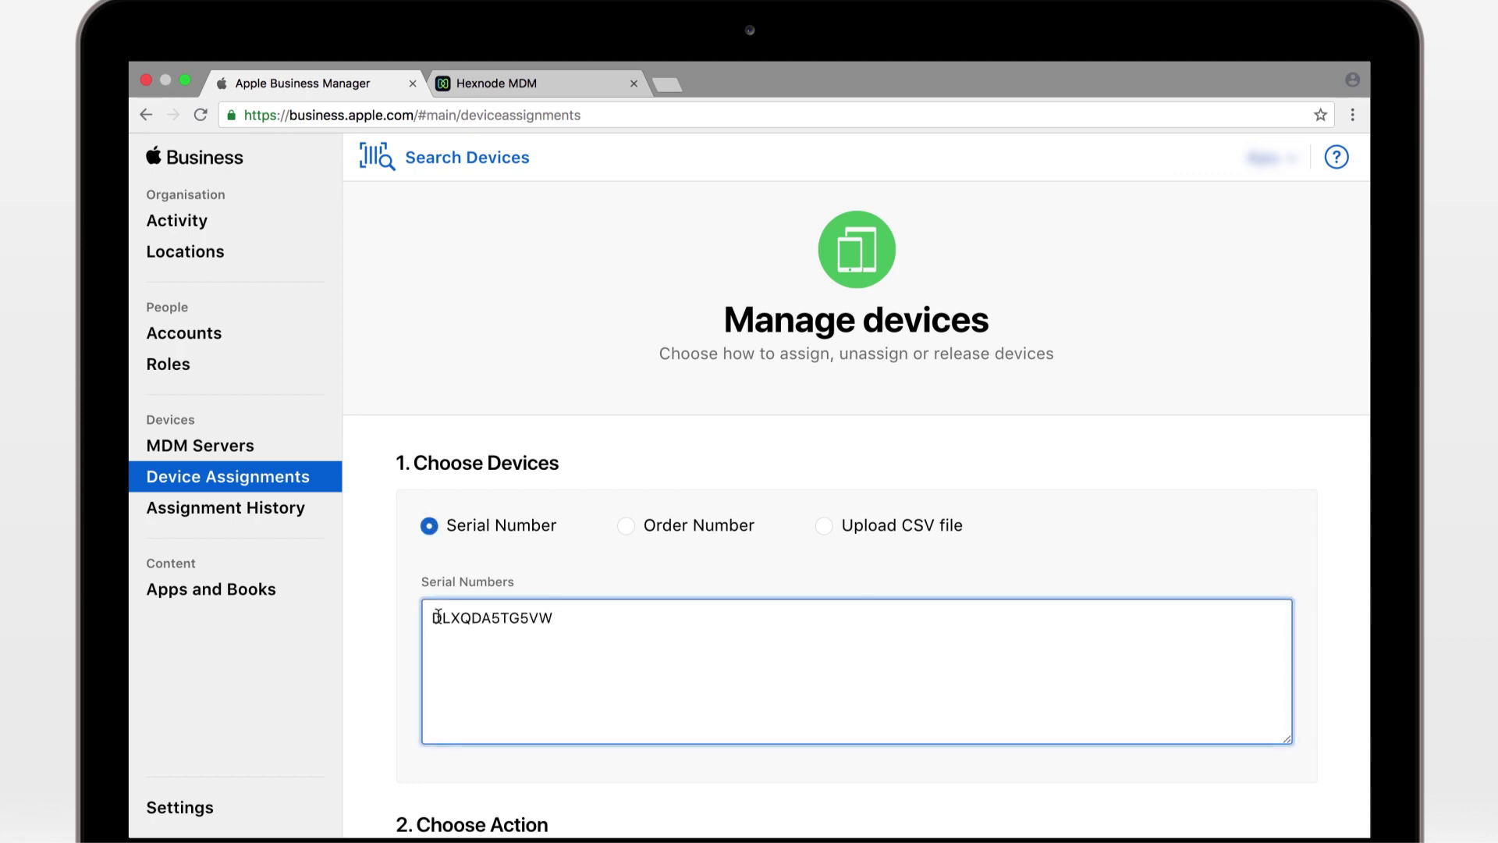
scroll(436, 617, "down", 5)
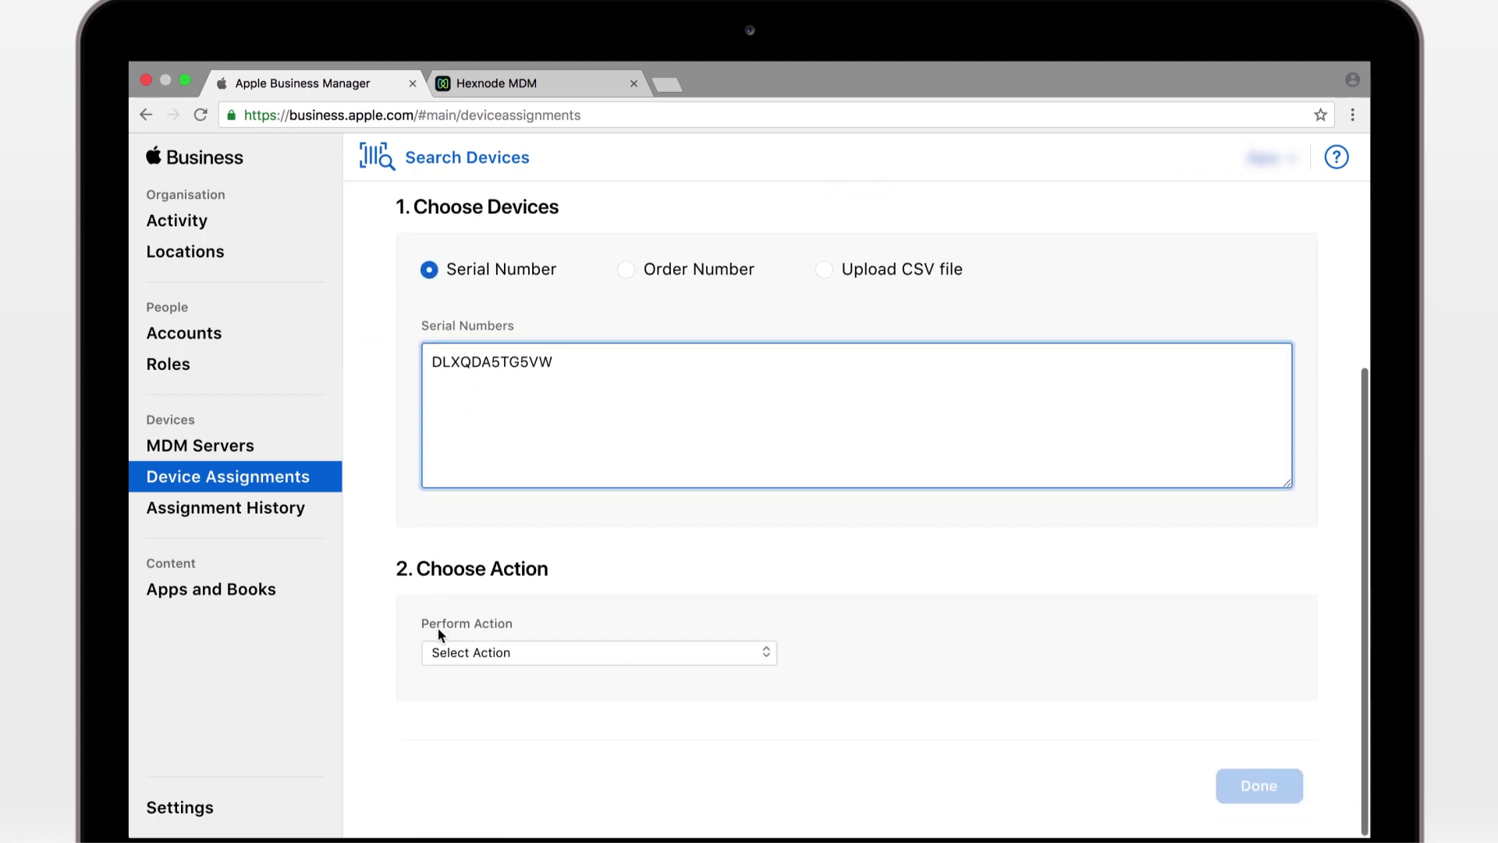
Step: Set the action to Assign to server, choose Acme Corporation, and submit
left_click(440, 653)
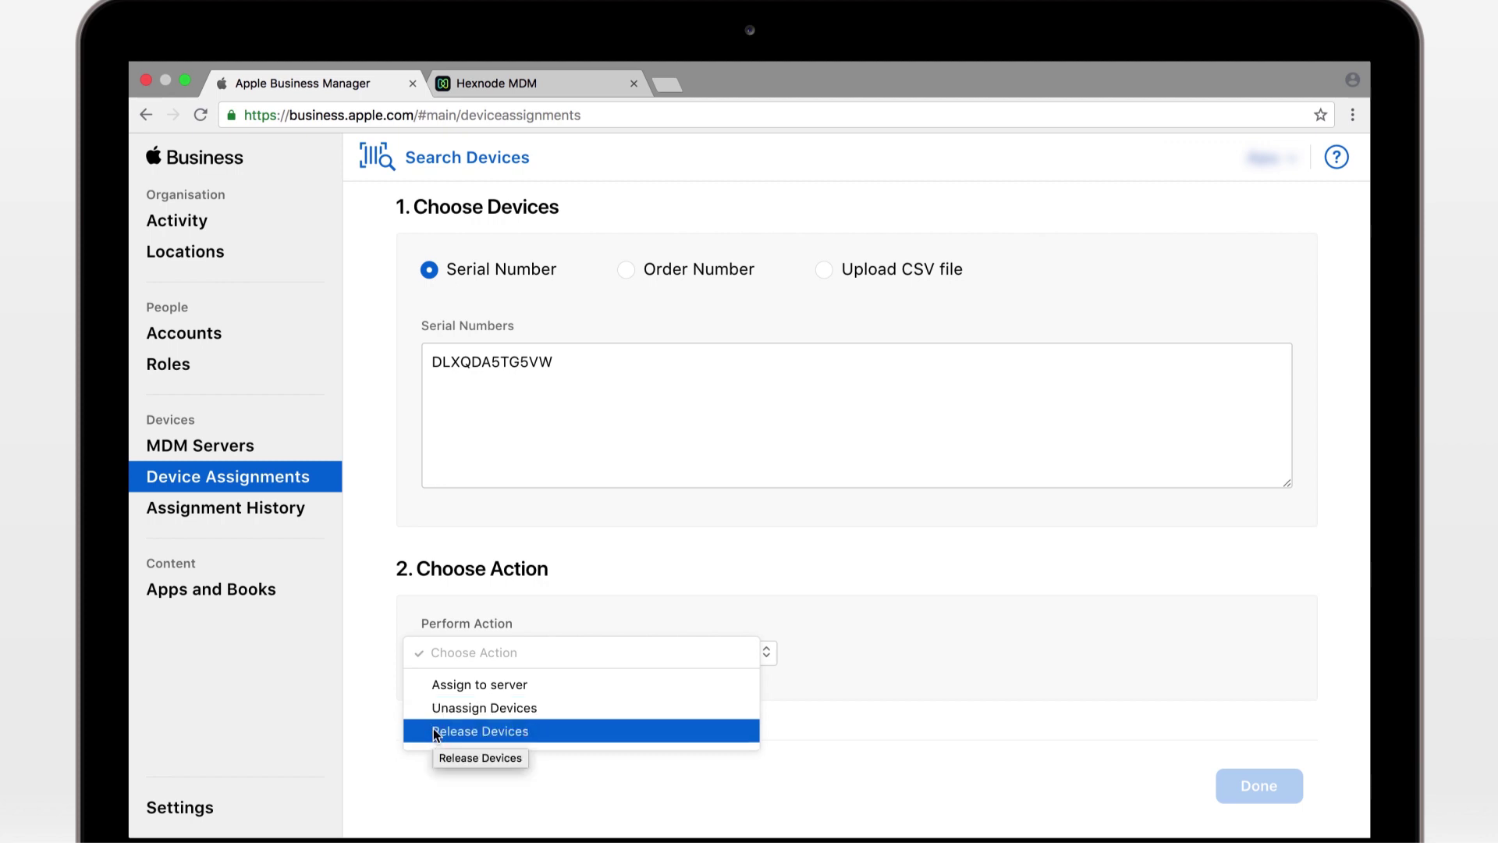
left_click(433, 686)
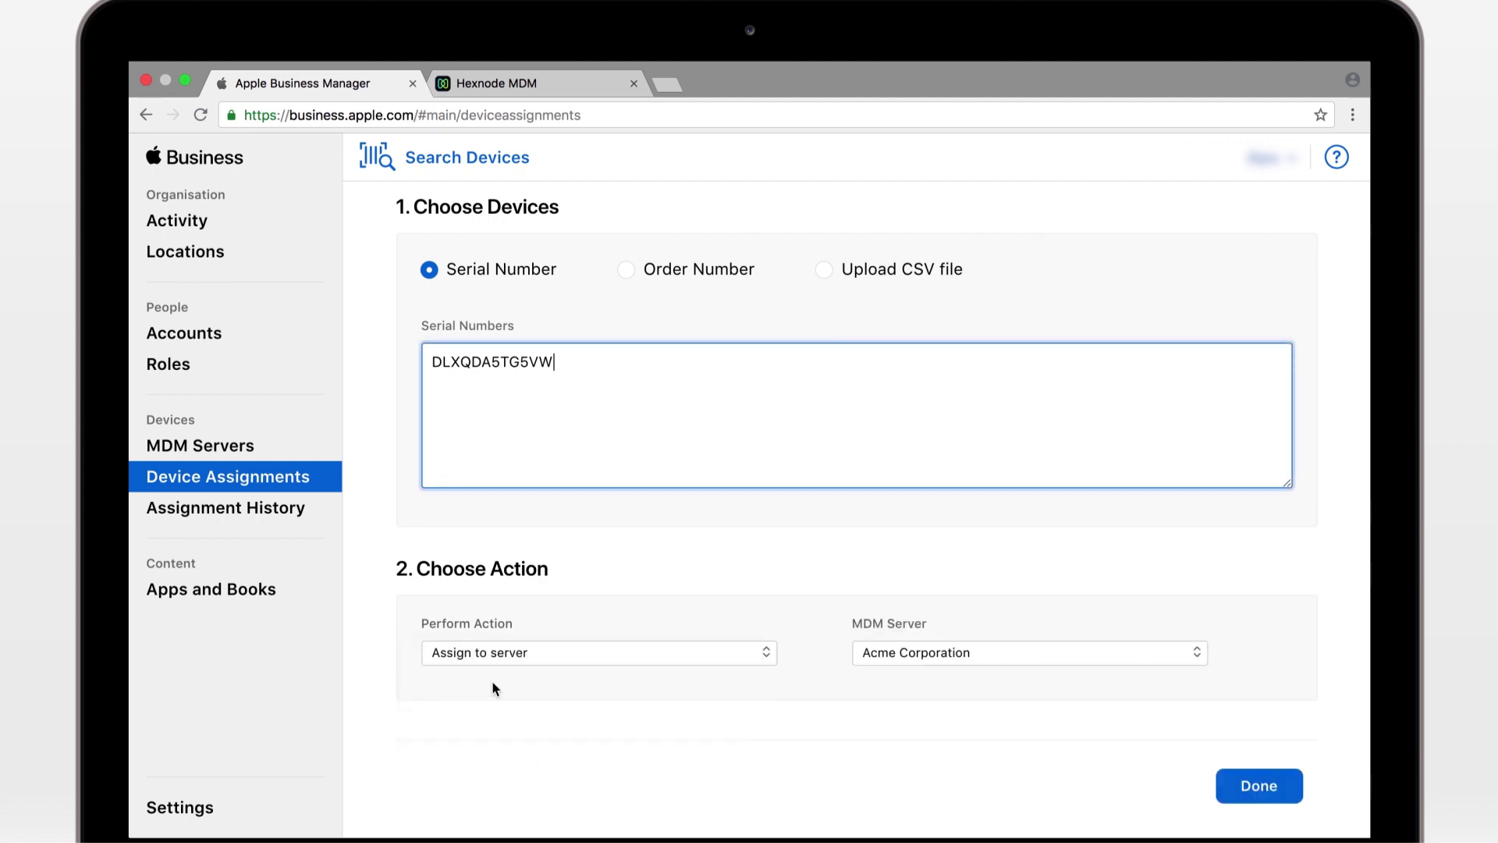
left_click(871, 664)
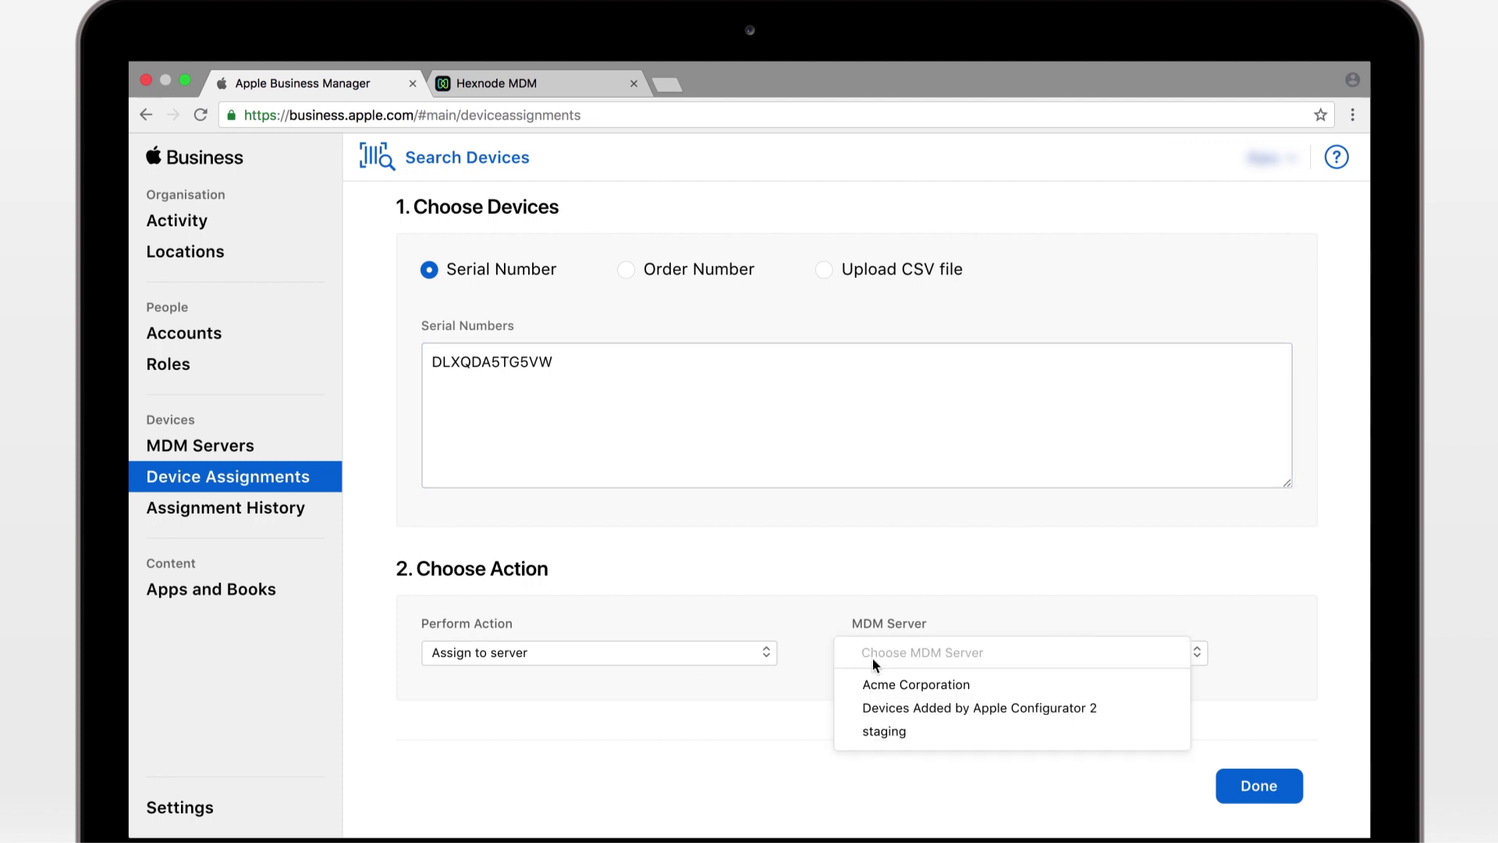
left_click(871, 682)
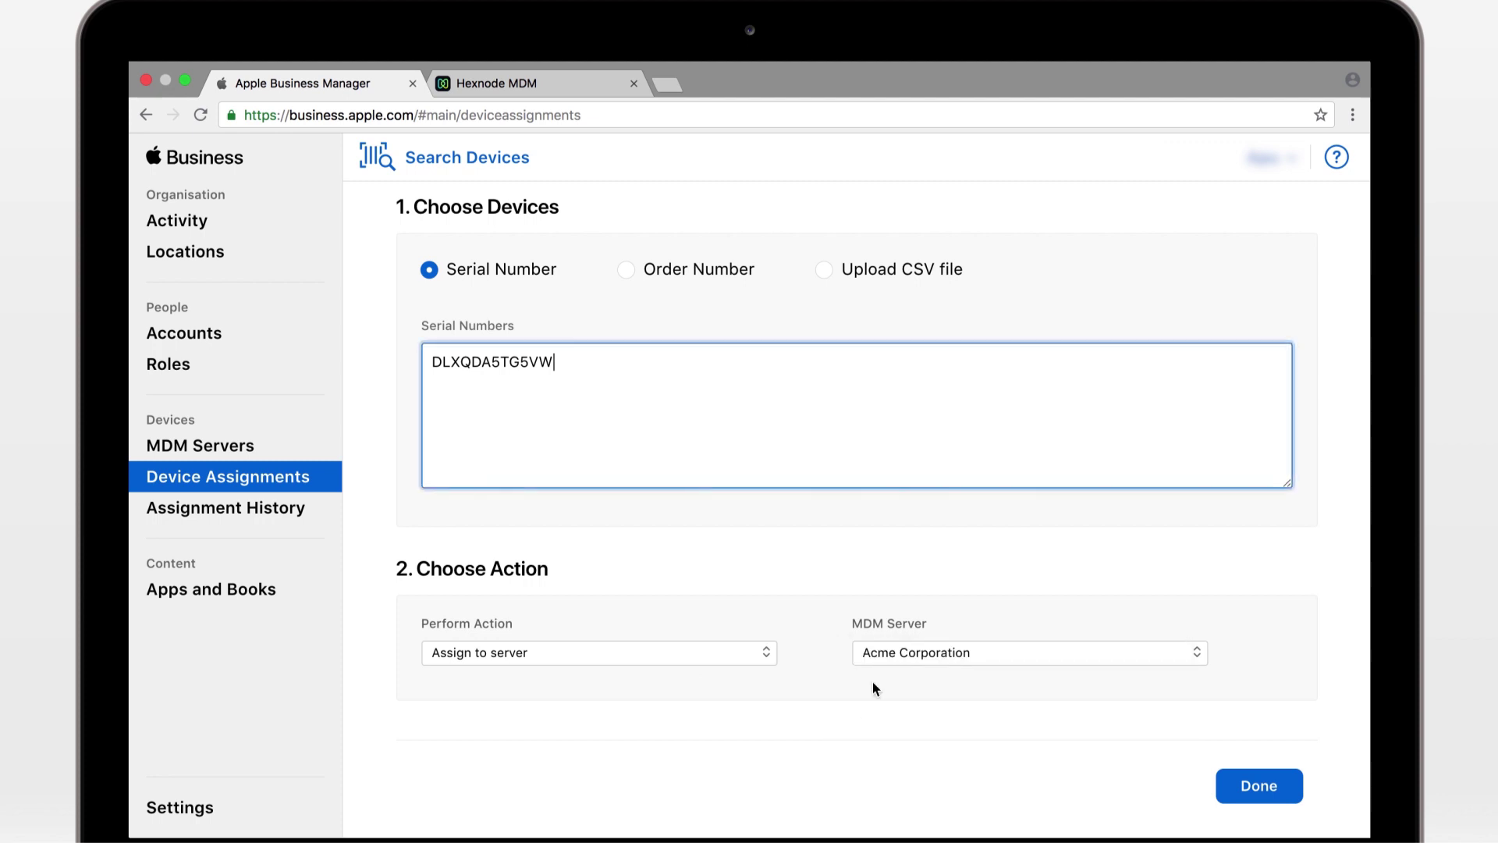
left_click(1259, 788)
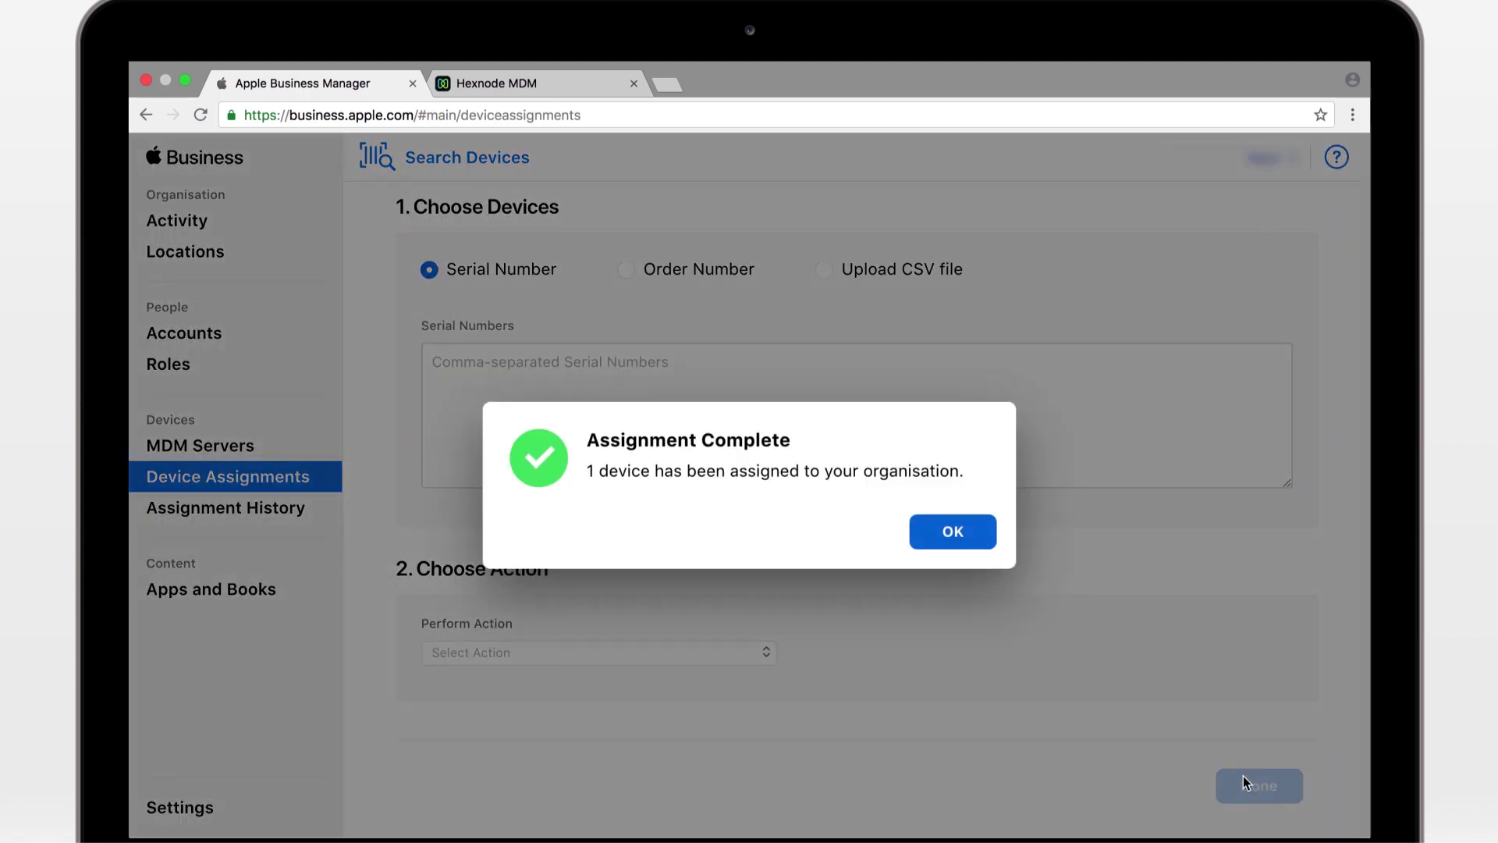
Step: Sync Apple DEP, reload to show the Acme Corp iPad Air 2, and list DEP policies
left_click(954, 534)
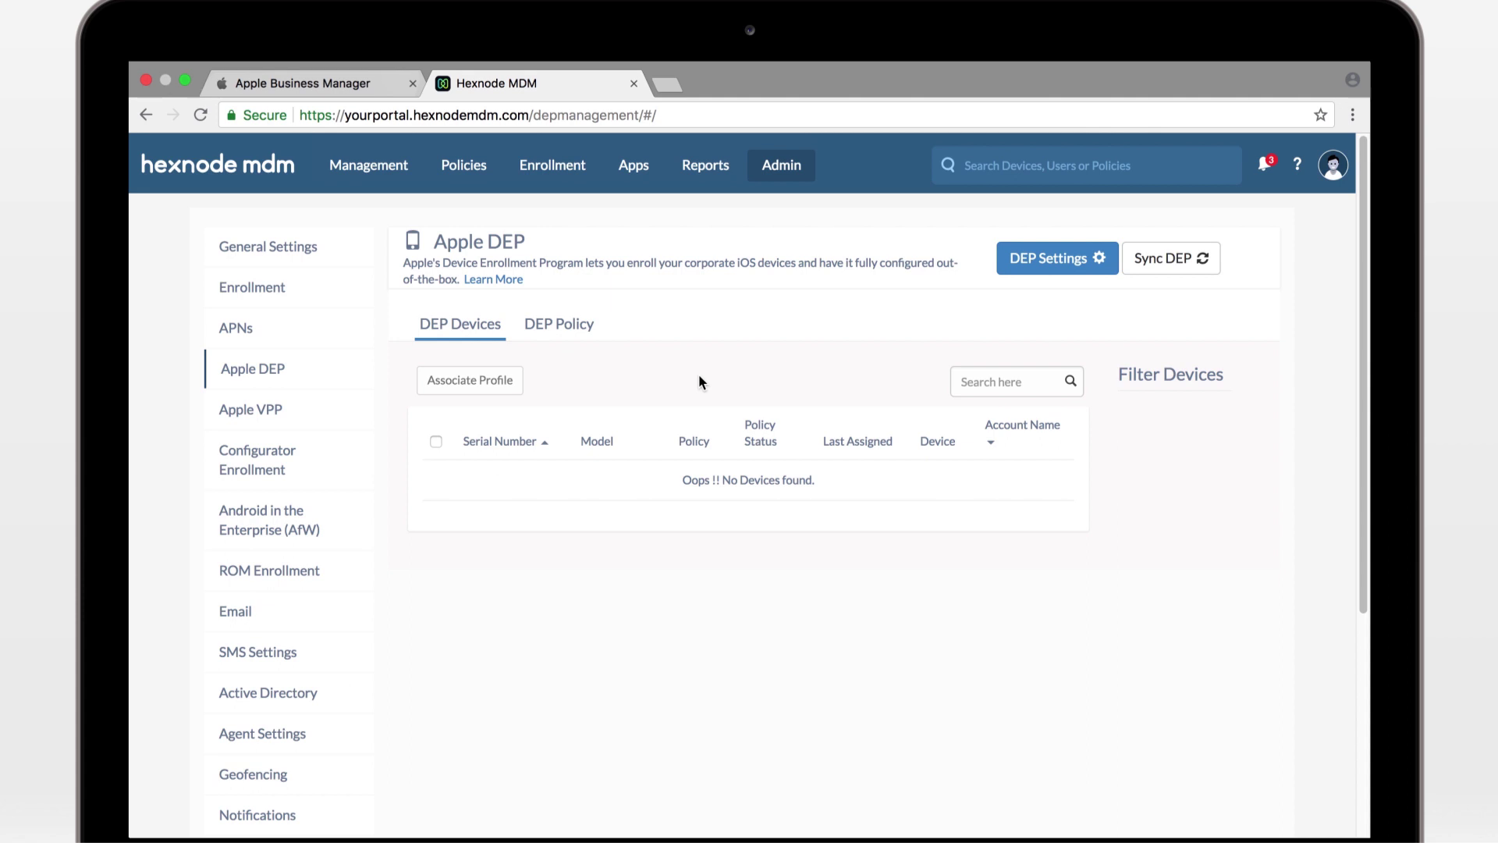
left_click(1178, 268)
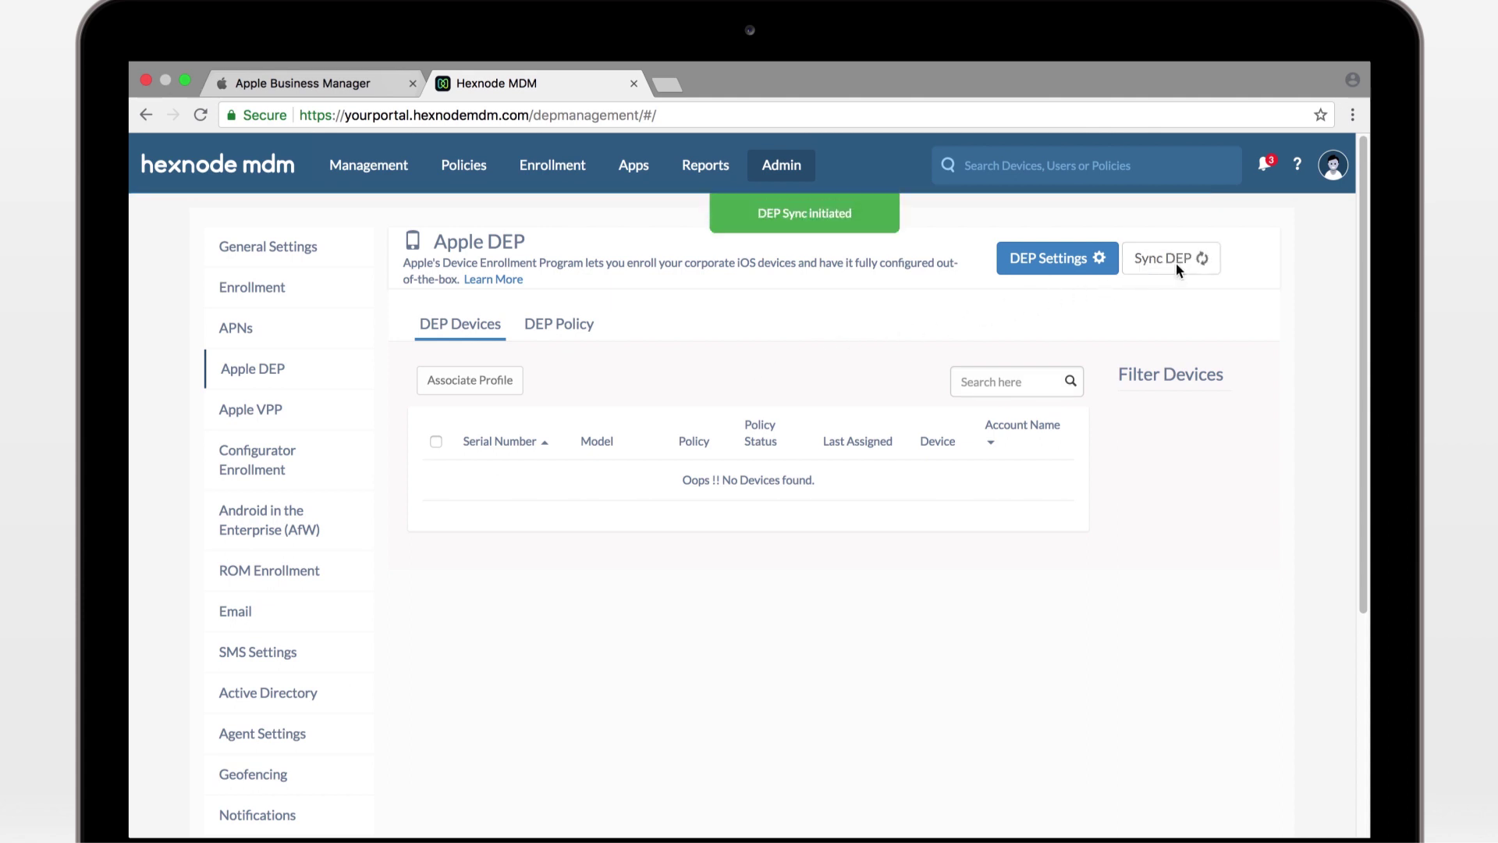
right_click(1167, 533)
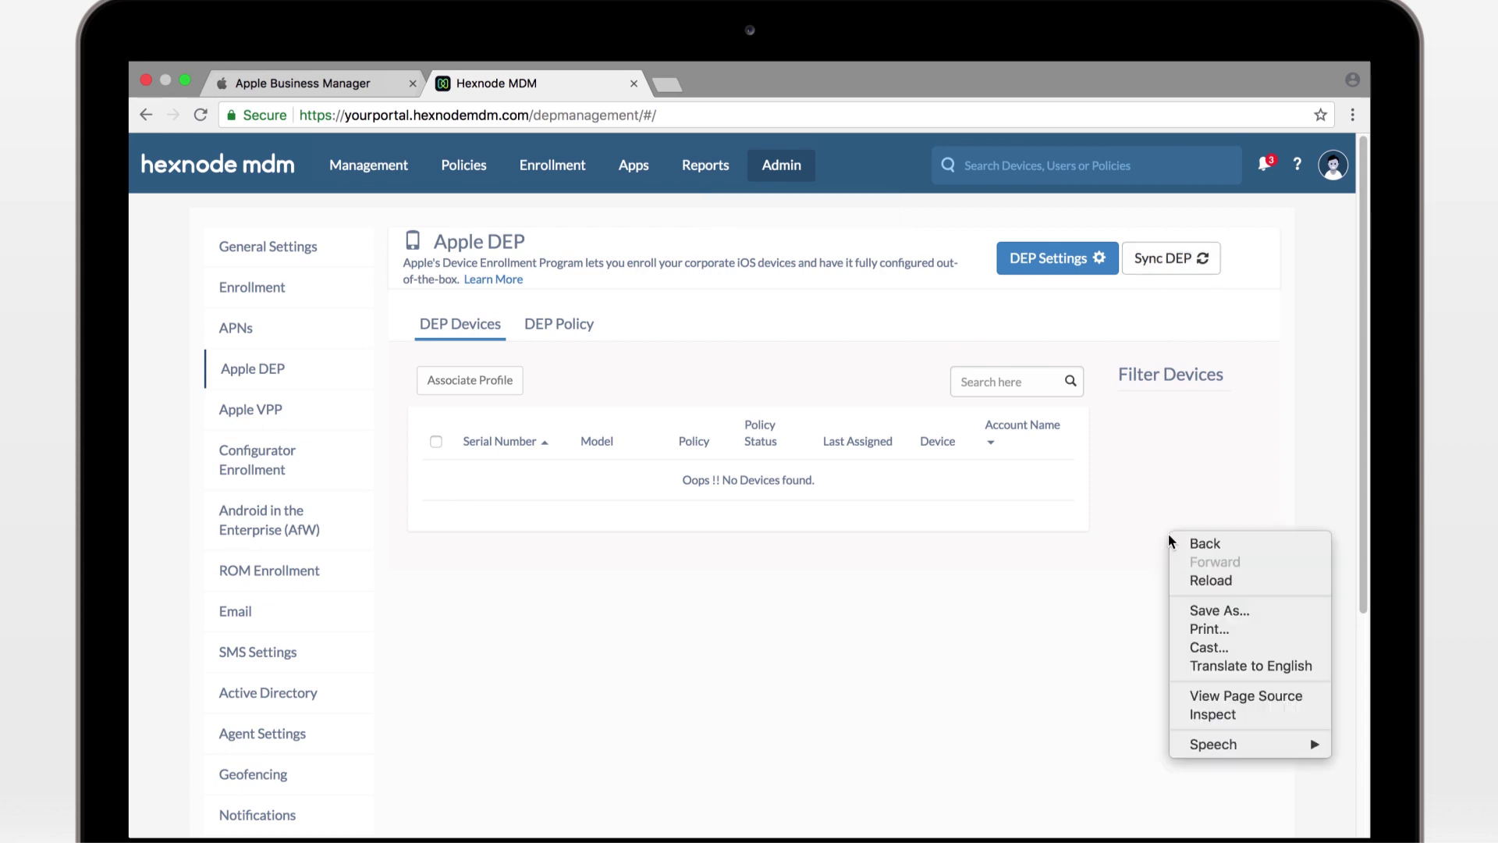
left_click(1188, 577)
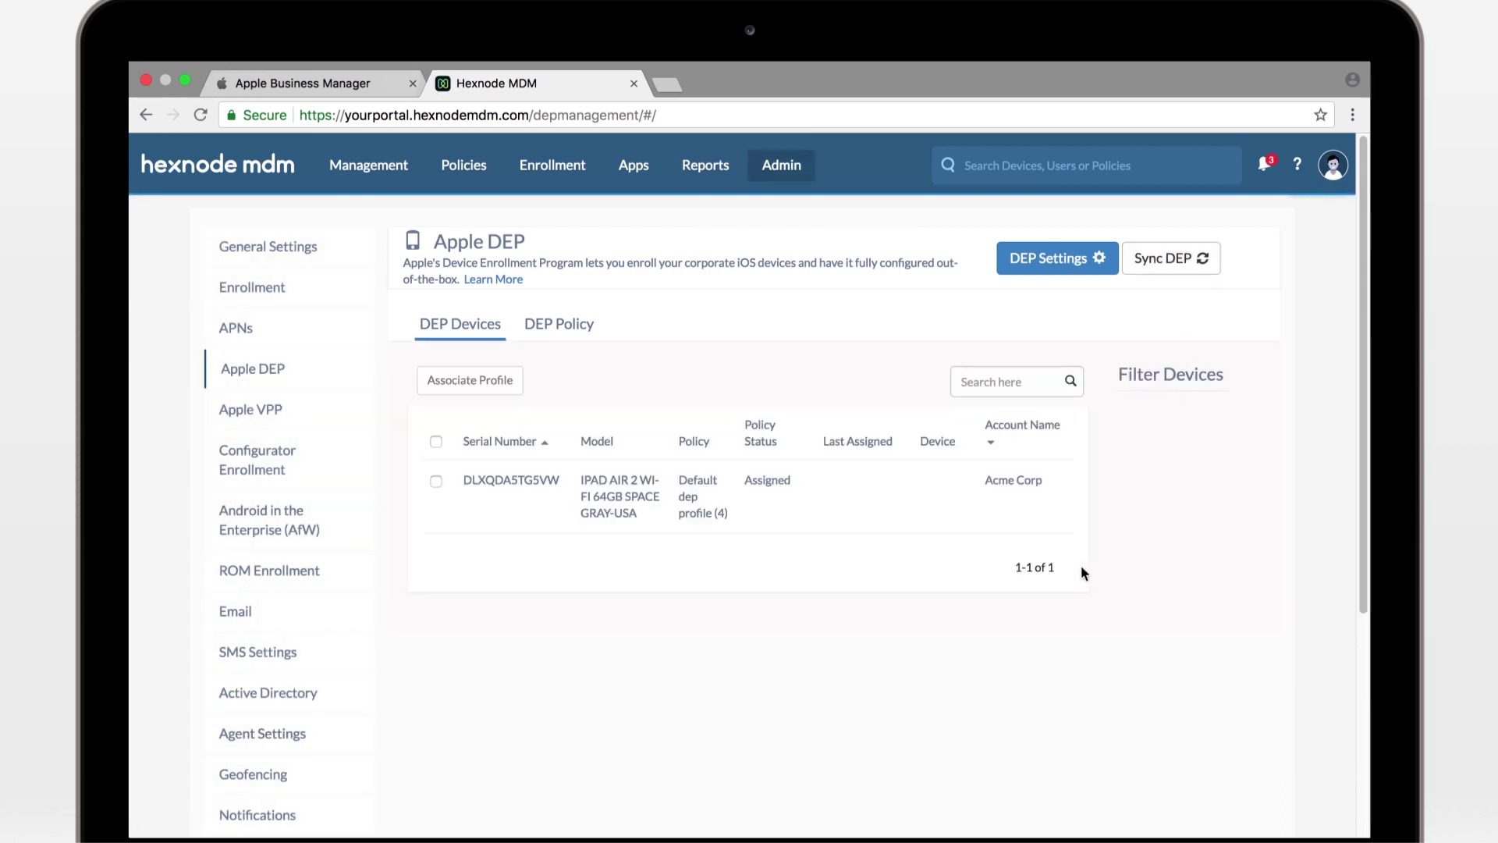
left_click(554, 325)
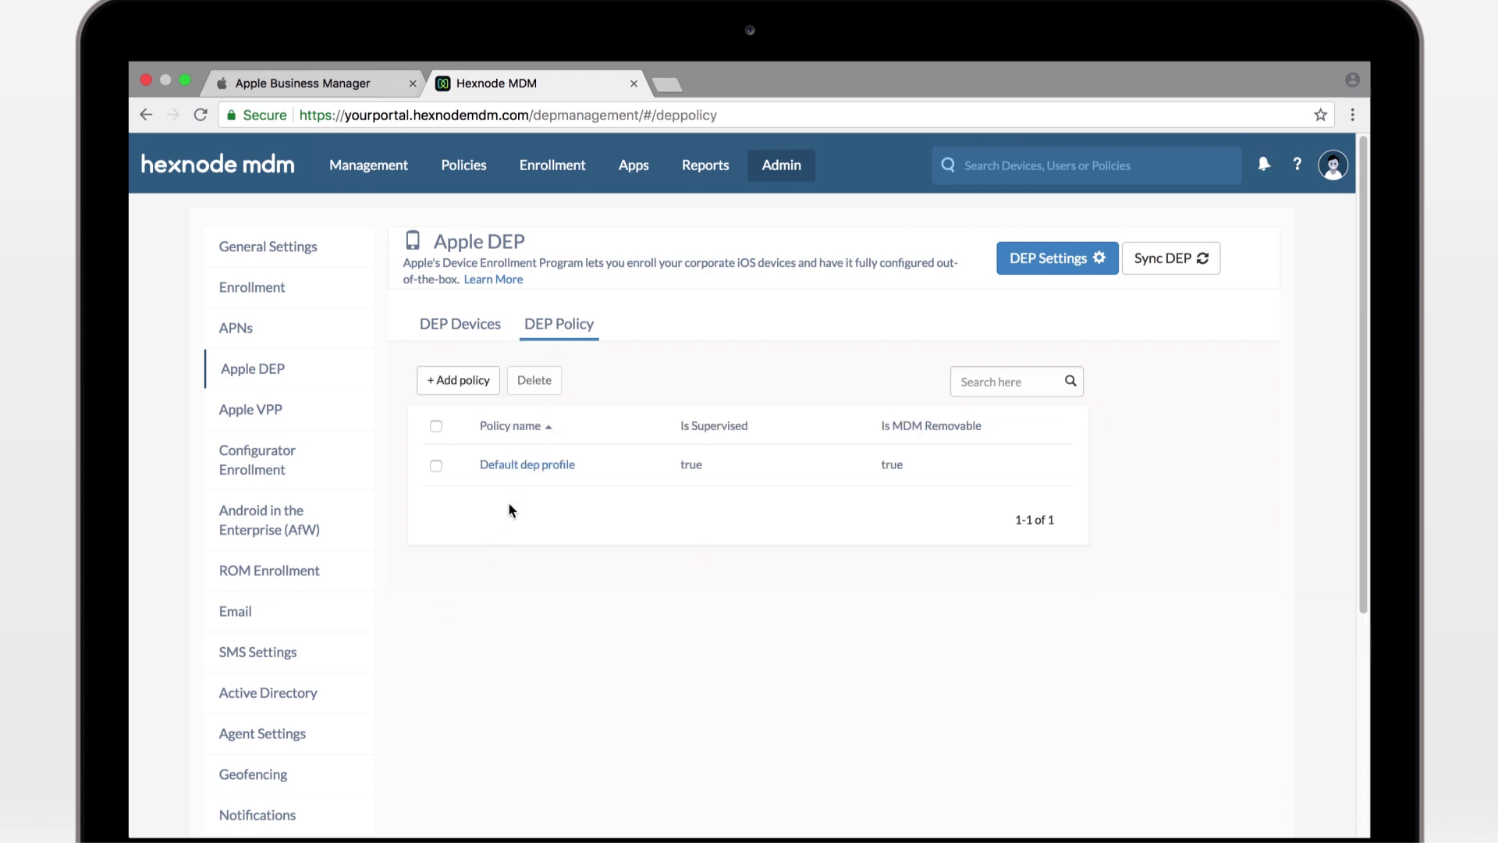
Step: Save Default dep profile with MDM enrollment on, profile removal blocked, Location step shown
left_click(526, 465)
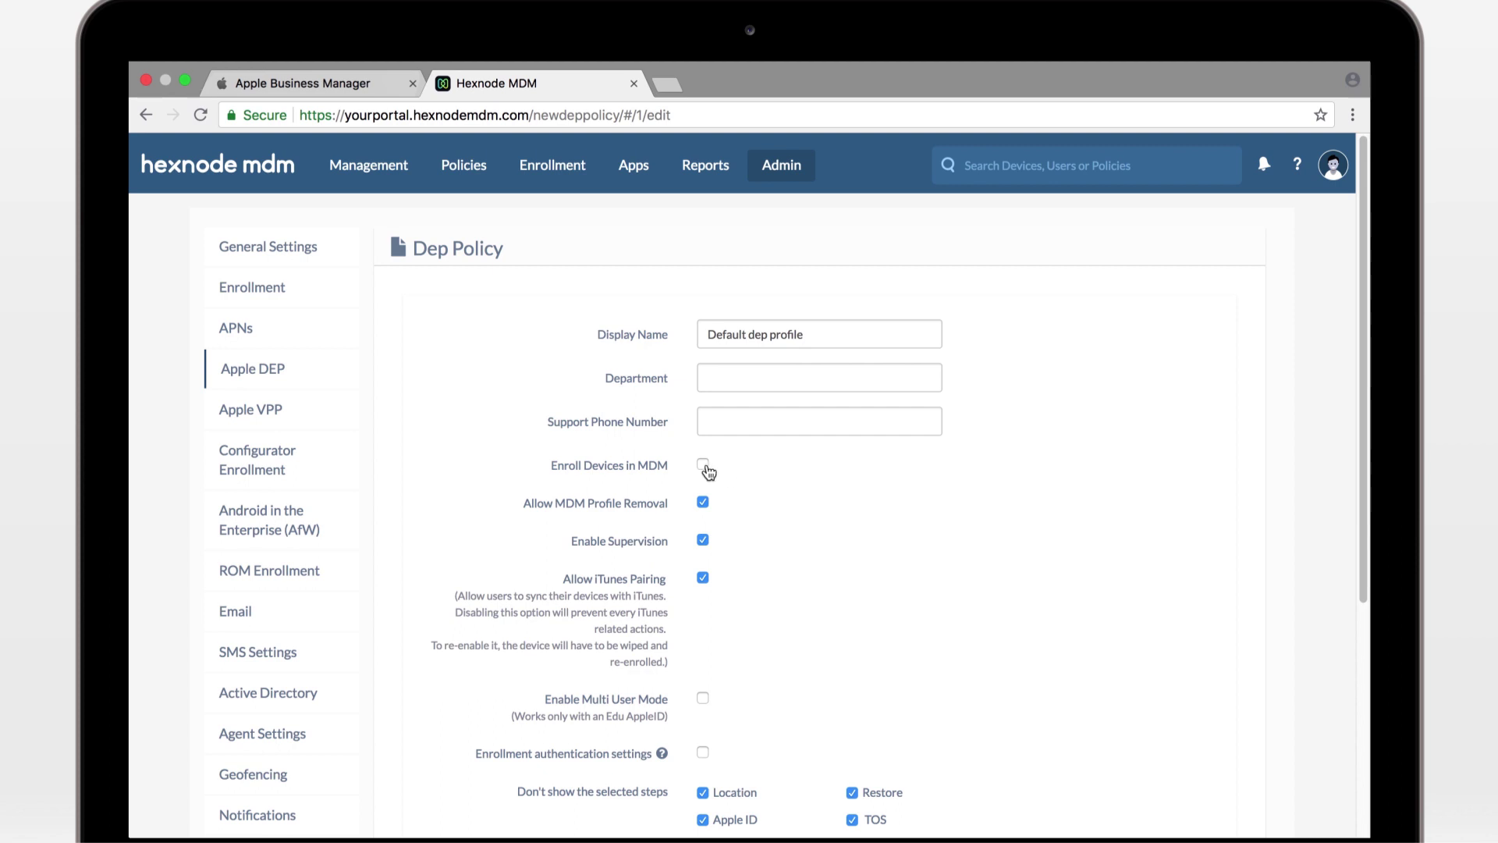
left_click(704, 465)
left_click(705, 503)
scroll(751, 542, "down", 1)
scroll(752, 543, "down", 4)
scroll(751, 543, "down", 2)
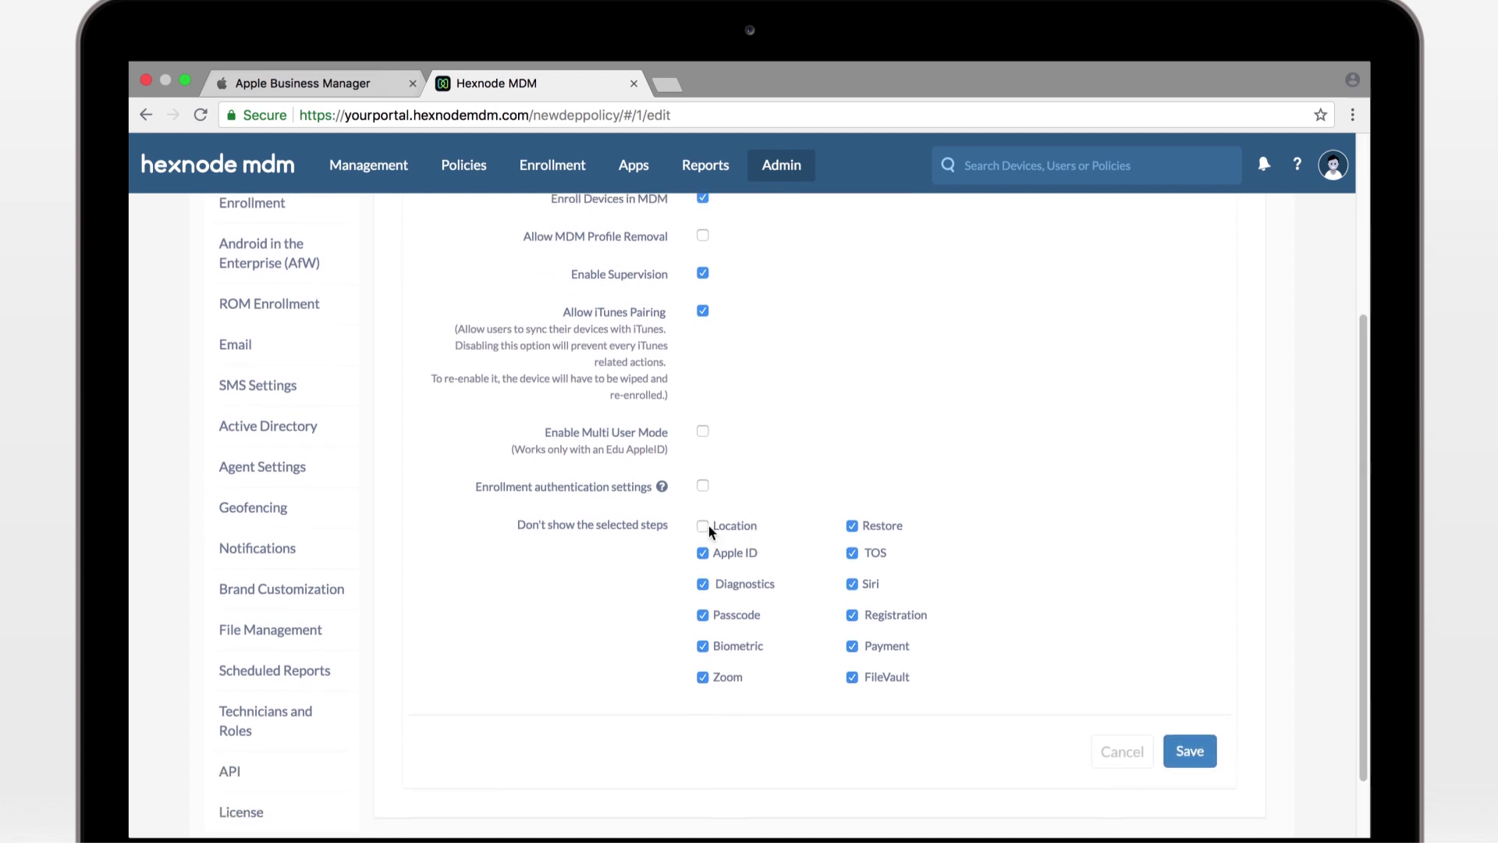
left_click(703, 526)
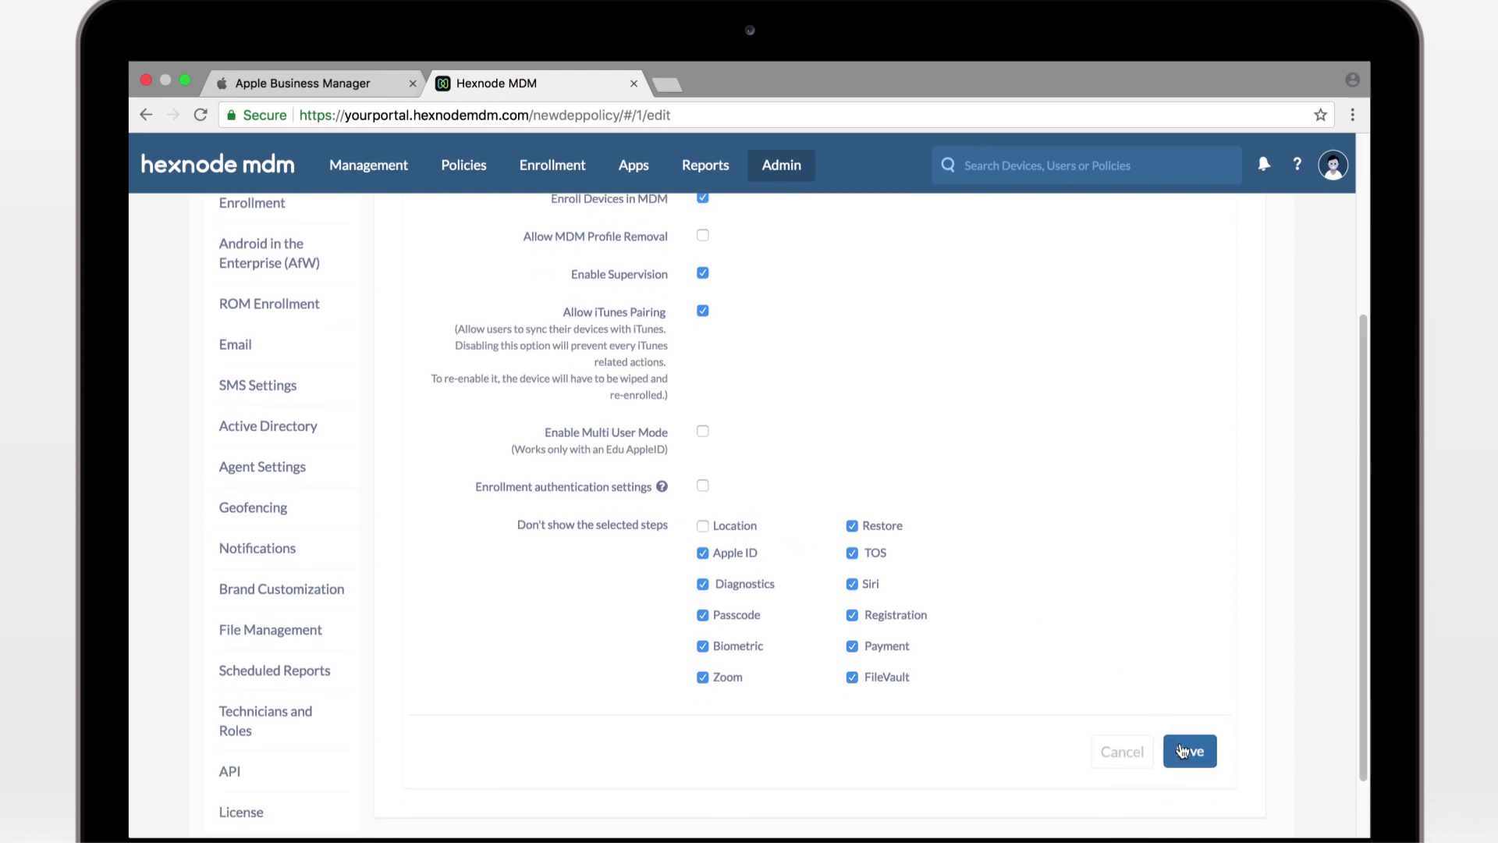
left_click(1182, 753)
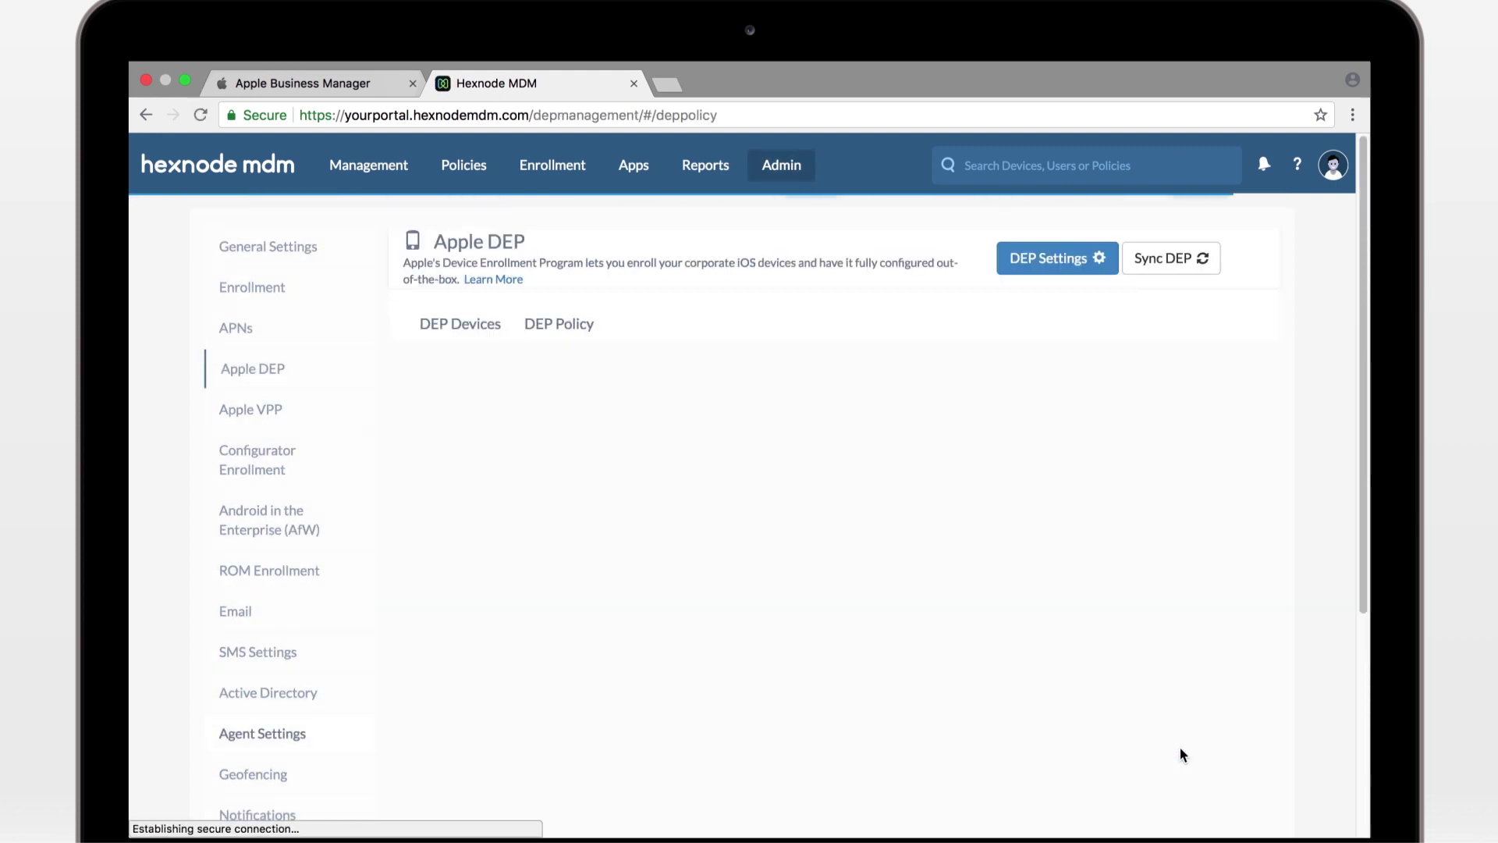